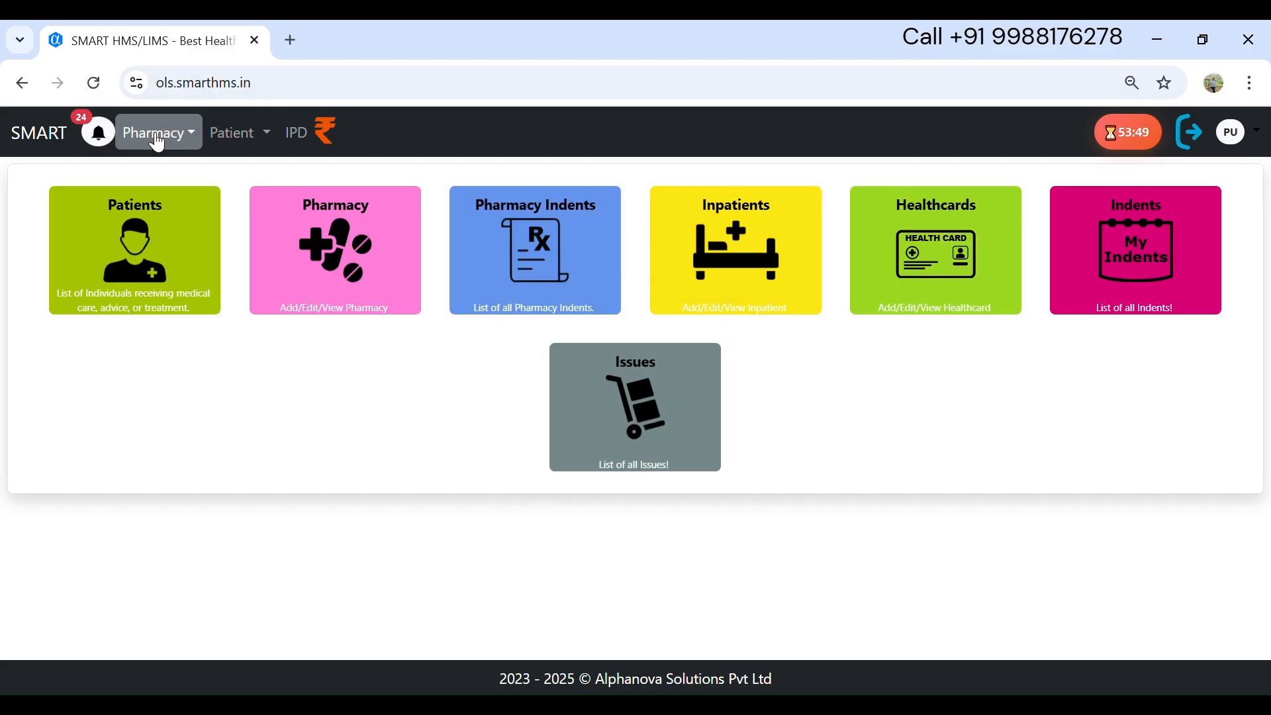
Start a new pharmacy sale and pick the existing female patient with UHID ending 73 from the name search for "sa"
{"action": "left_click", "coordinate": [156, 133]}
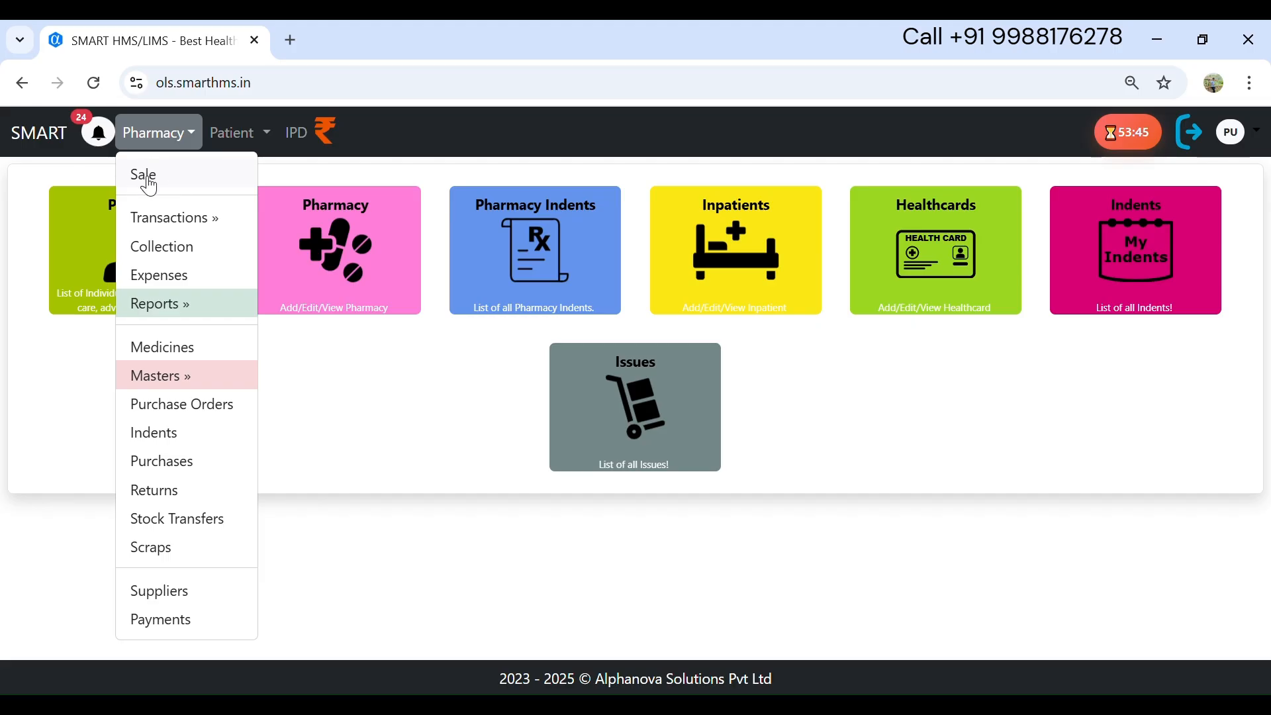
{"action": "left_click", "coordinate": [151, 176]}
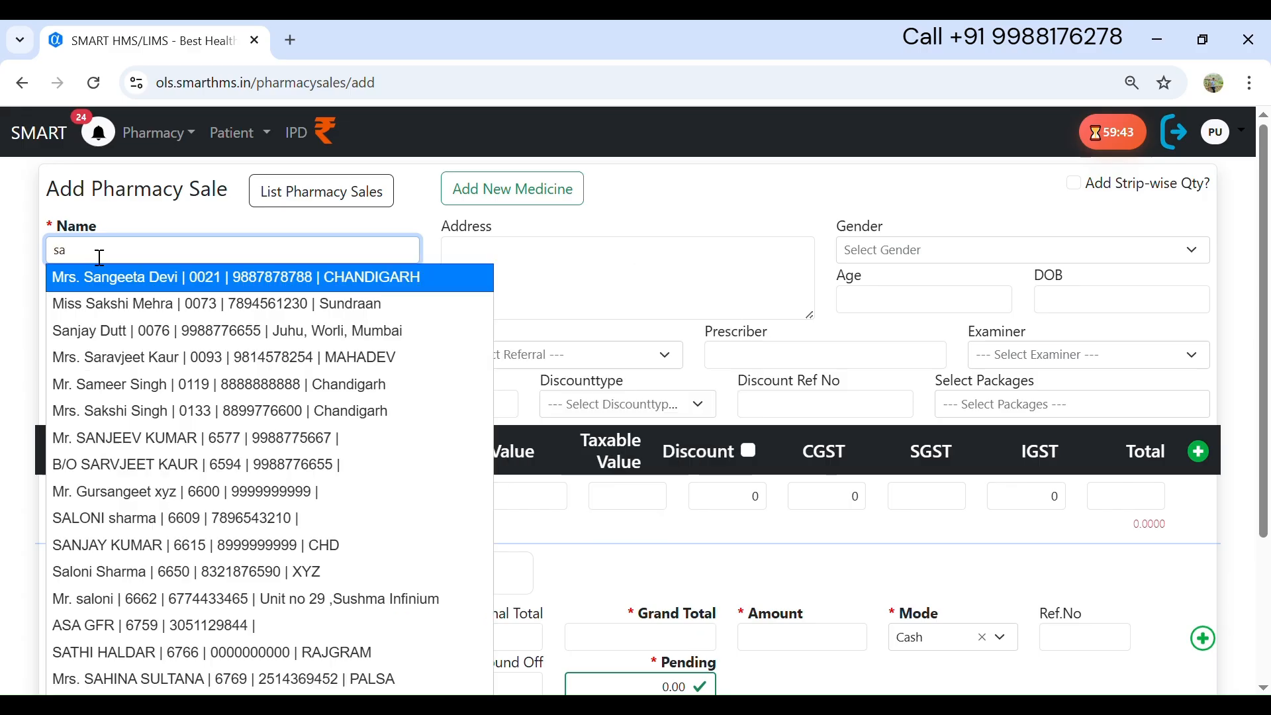
{"action": "left_click", "coordinate": [109, 302]}
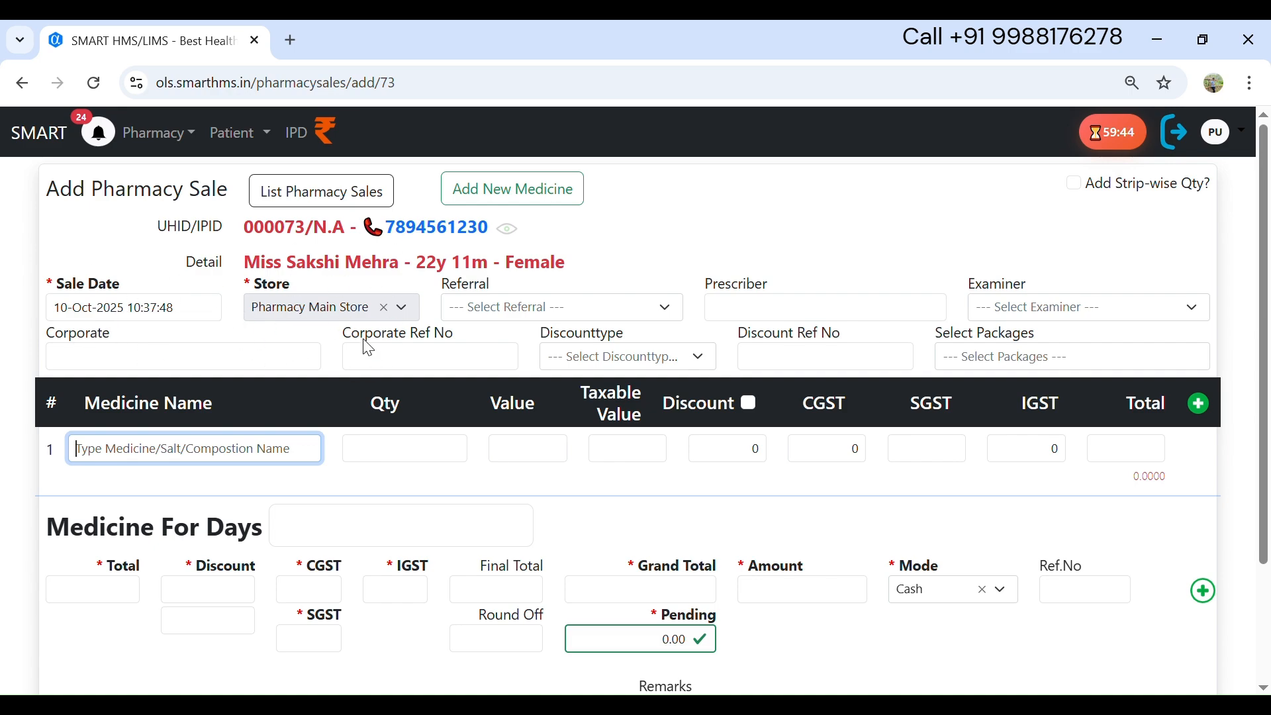
{"action": "left_click", "coordinate": [555, 316]}
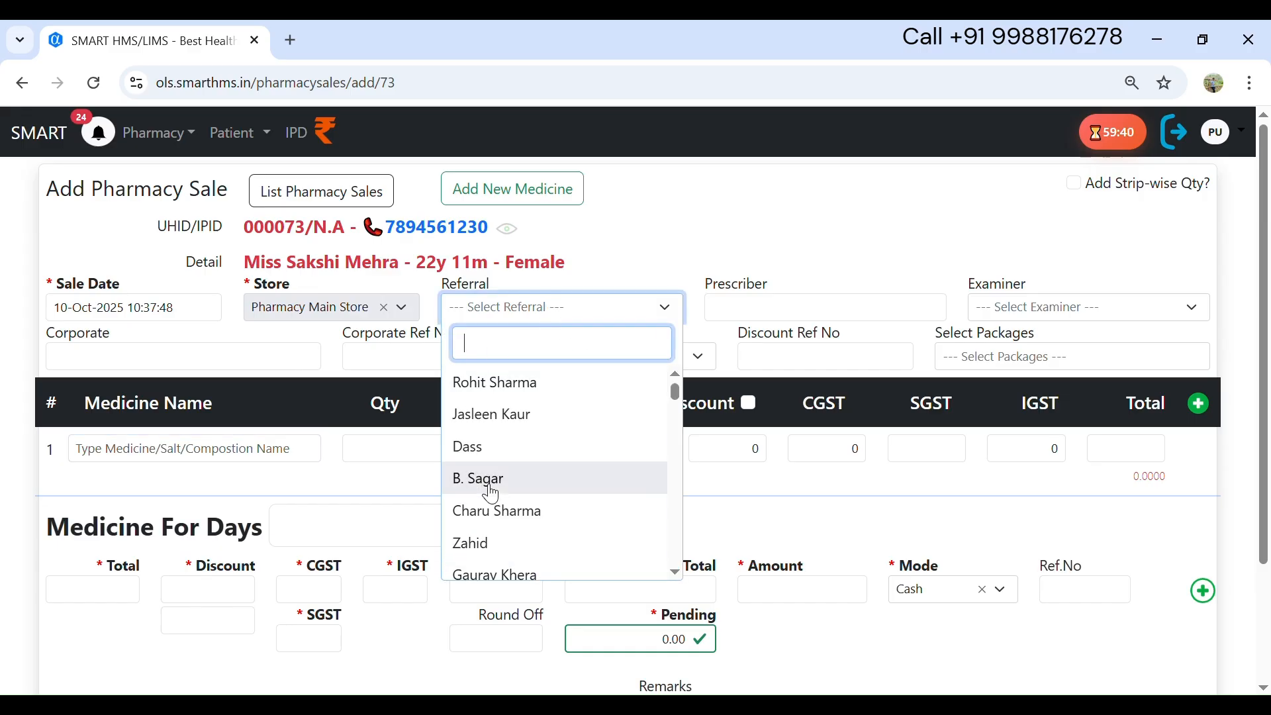
{"action": "left_click", "coordinate": [645, 272]}
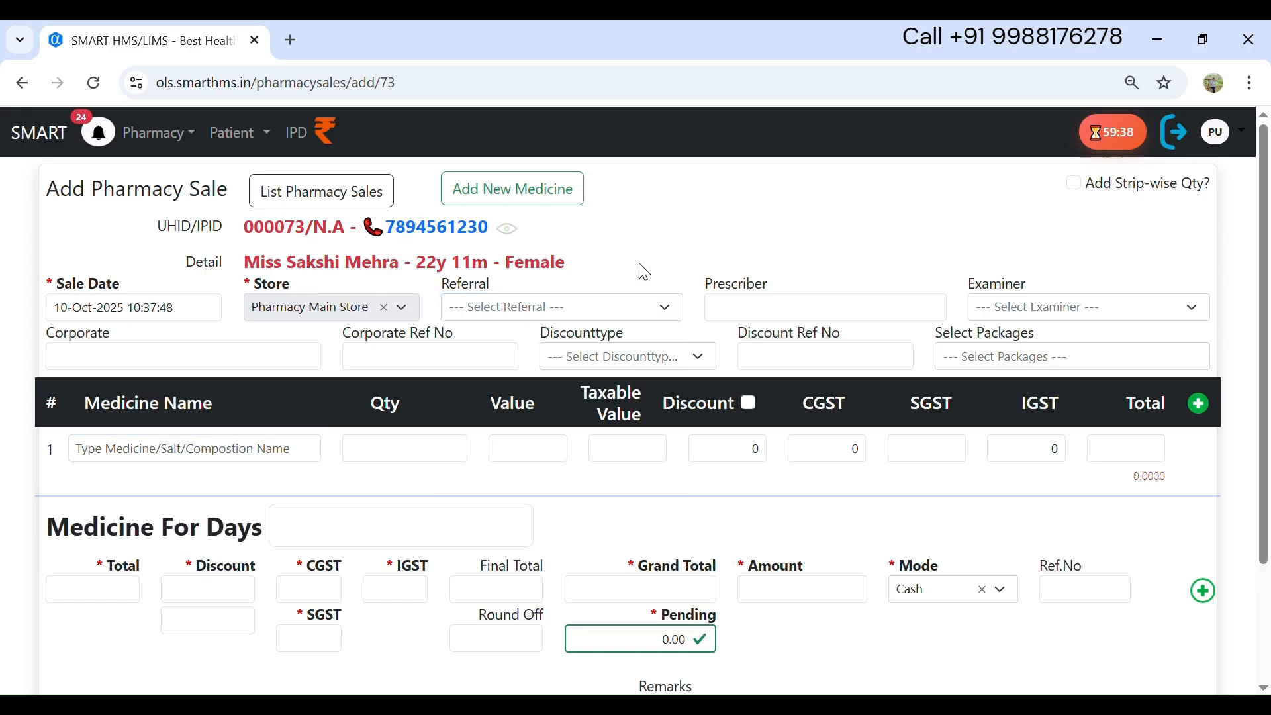
Add AD SORE MOUTH PAINT, batch ME7812, as the sale's first medicine with a quantity of 3
{"action": "left_click", "coordinate": [285, 461]}
{"action": "type", "text": "ad"}
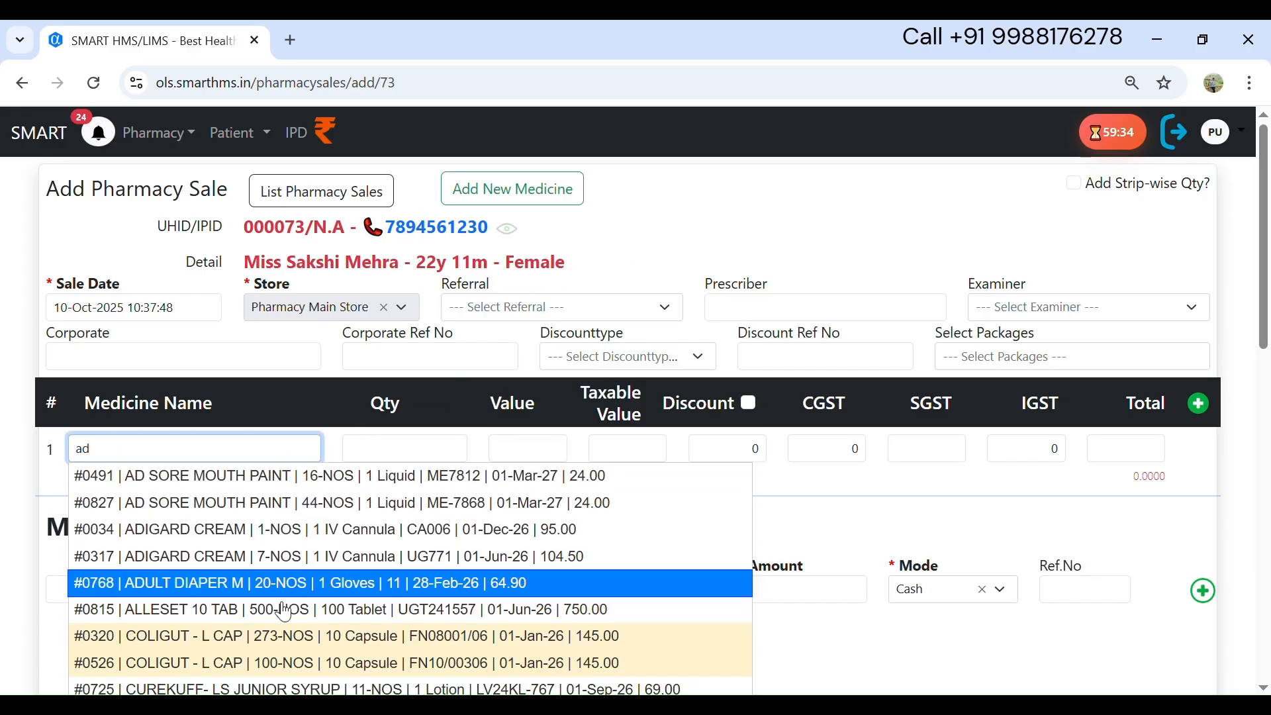
{"action": "scroll", "coordinate": [307, 626], "scroll_direction": "down", "scroll_amount": 2}
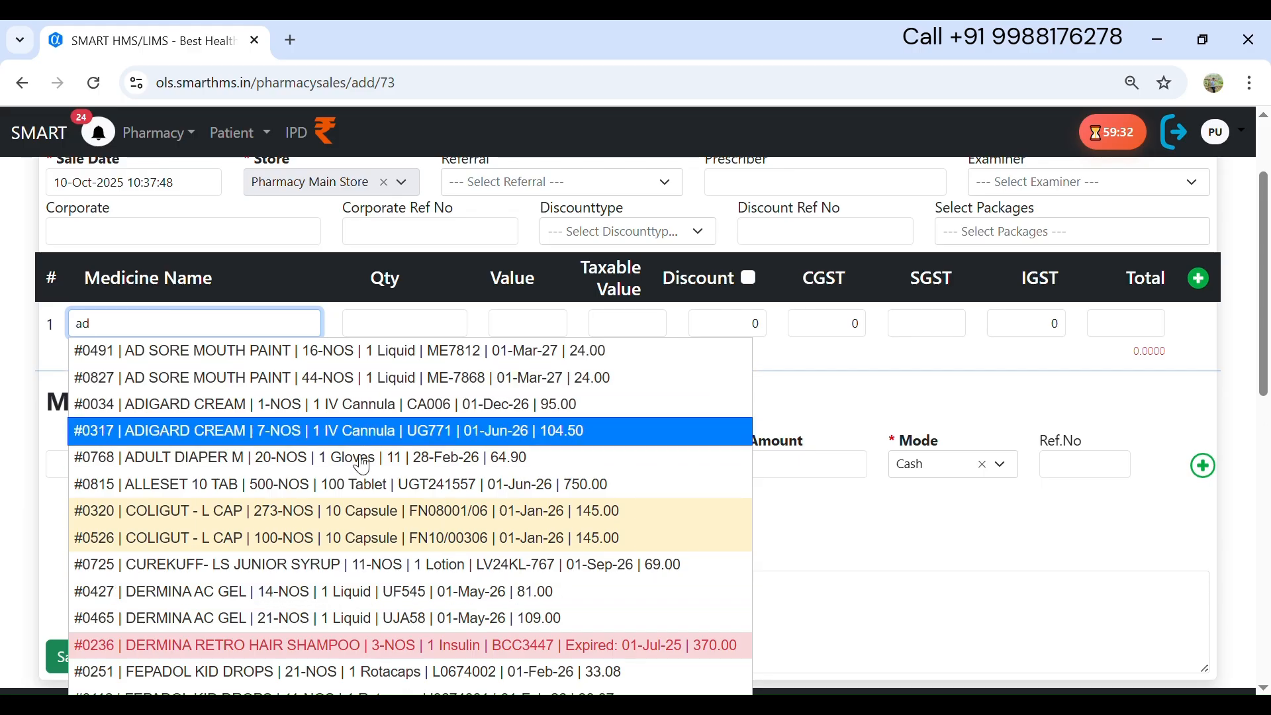
{"action": "scroll", "coordinate": [312, 629], "scroll_direction": "down", "scroll_amount": 1}
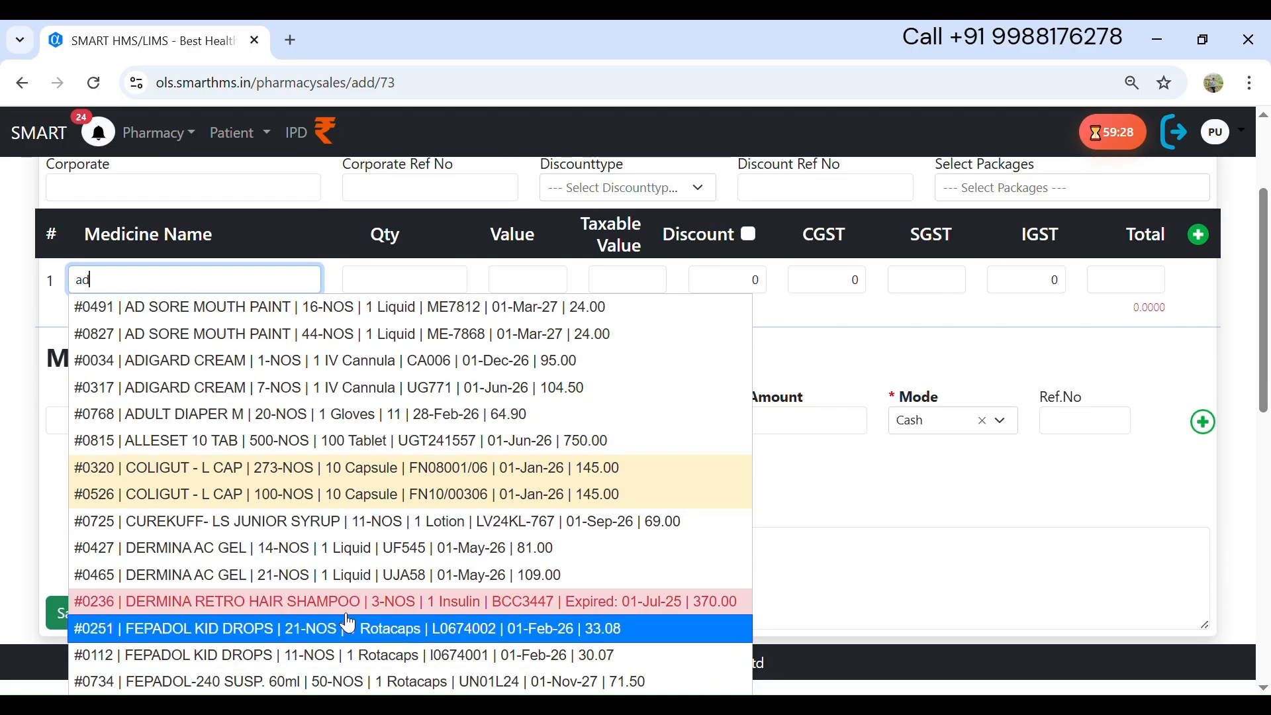
{"action": "left_click", "coordinate": [288, 308]}
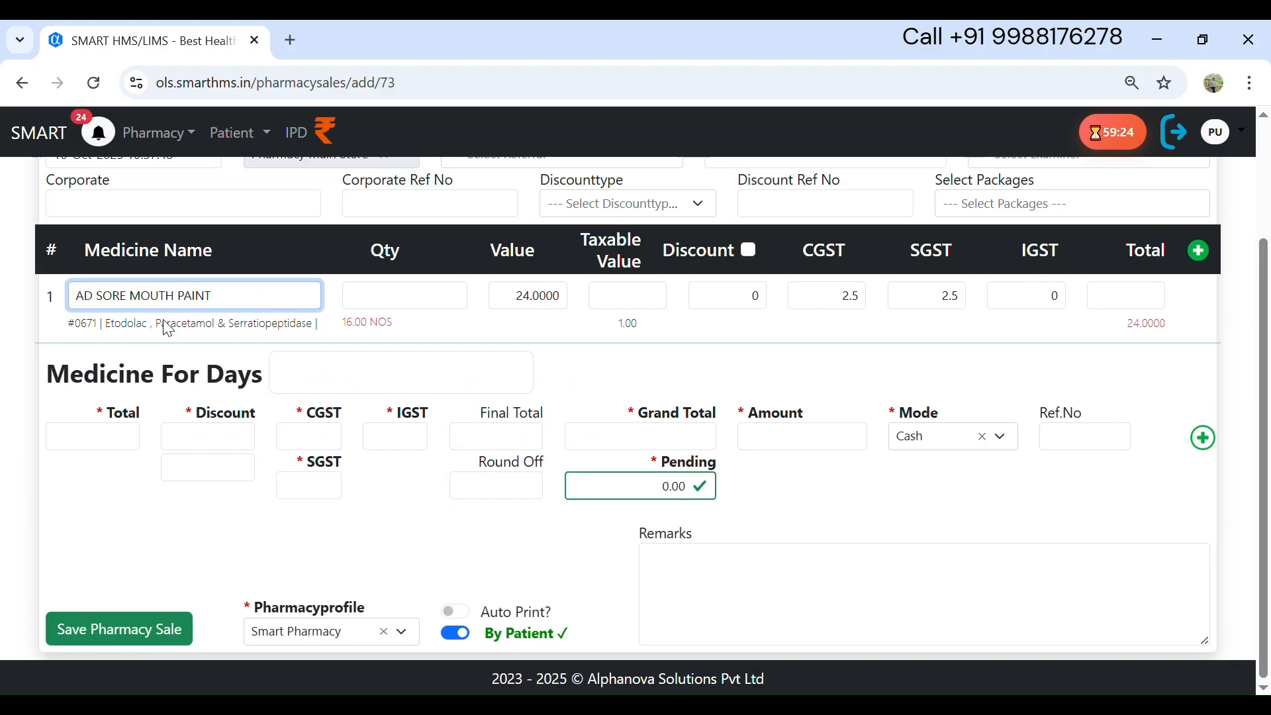
{"action": "left_click", "coordinate": [407, 310]}
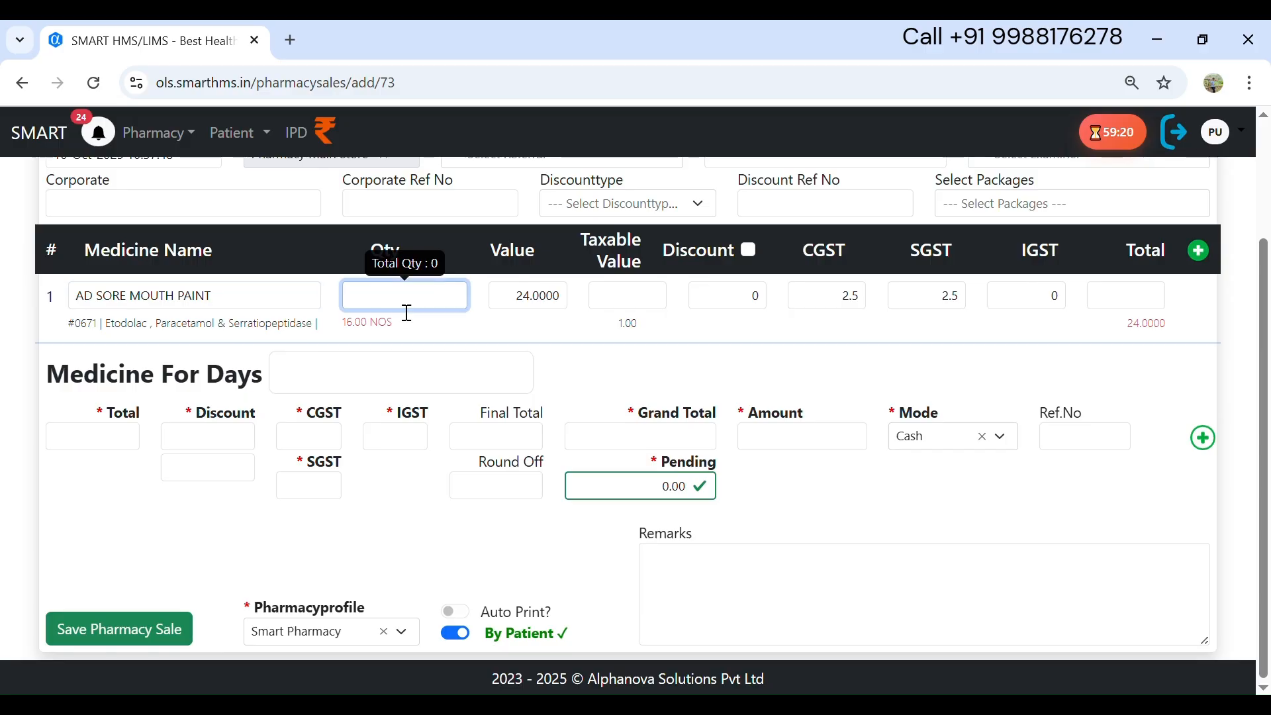
{"action": "type", "text": "3"}
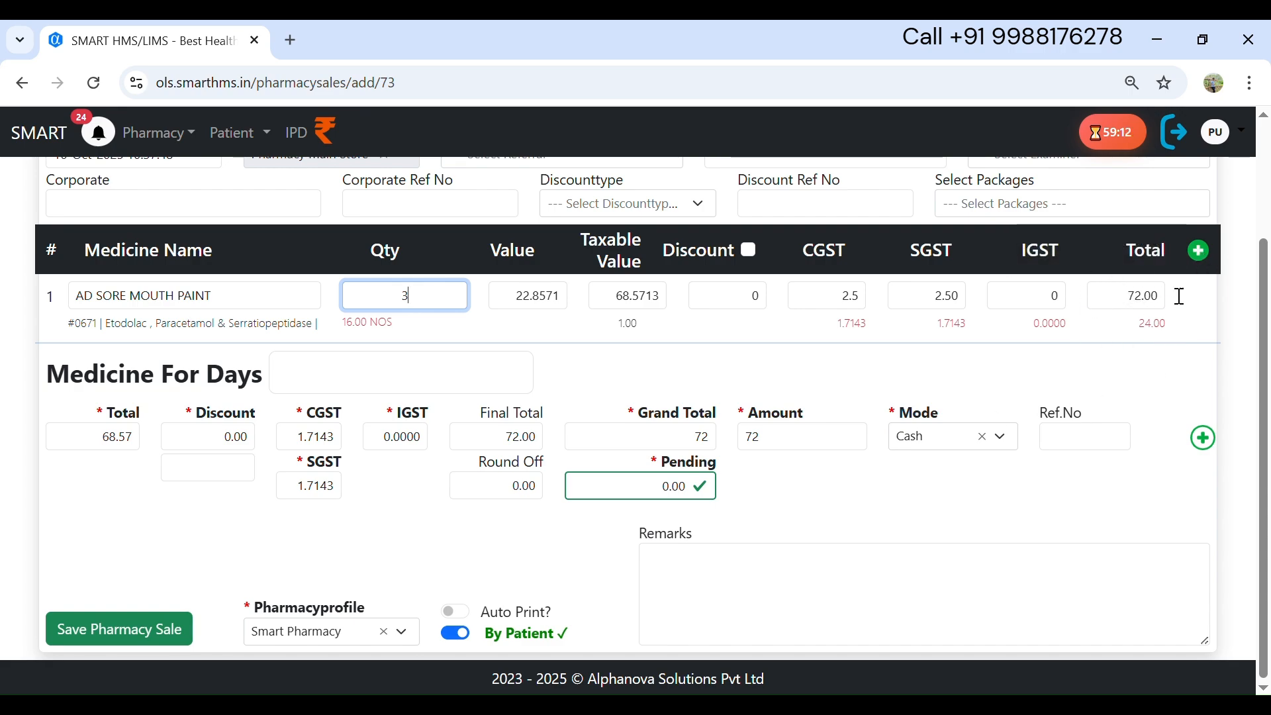
Add a second medicine row to the sale for ADULT DIAPER M with a quantity of 5
{"action": "left_click", "coordinate": [1205, 259]}
{"action": "type", "text": "ad"}
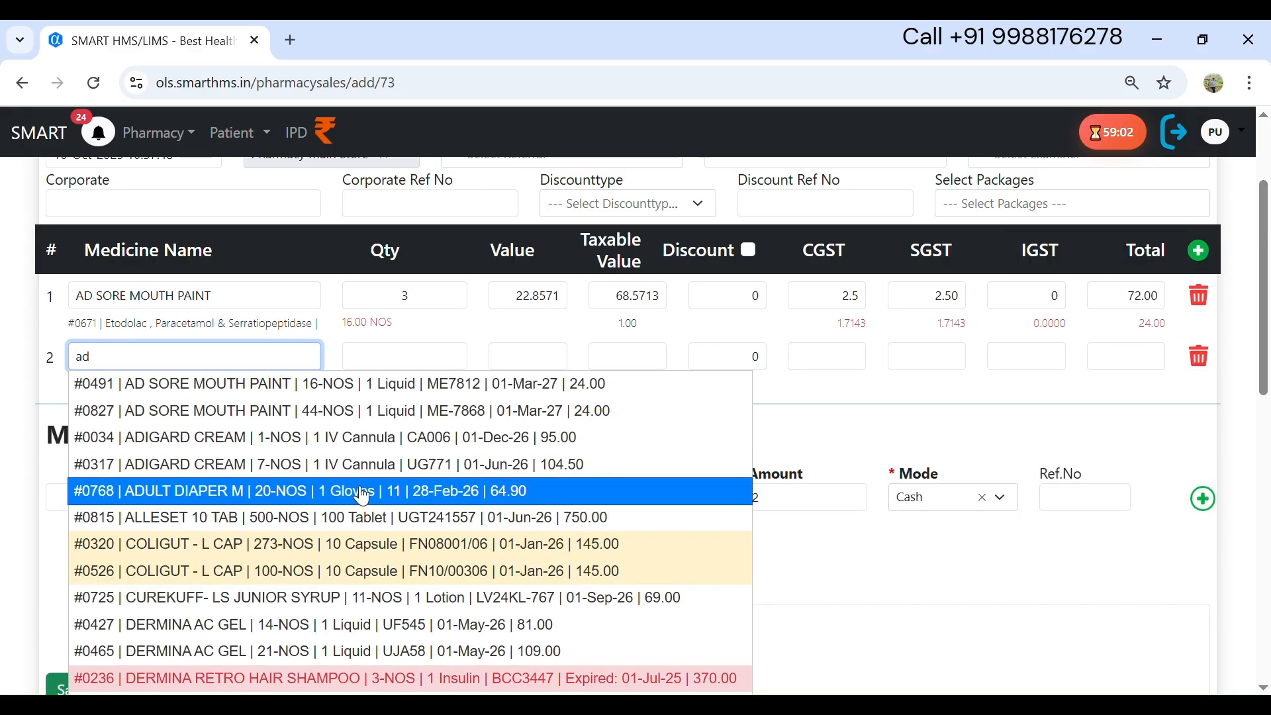
{"action": "left_click", "coordinate": [358, 490]}
{"action": "left_click", "coordinate": [427, 357]}
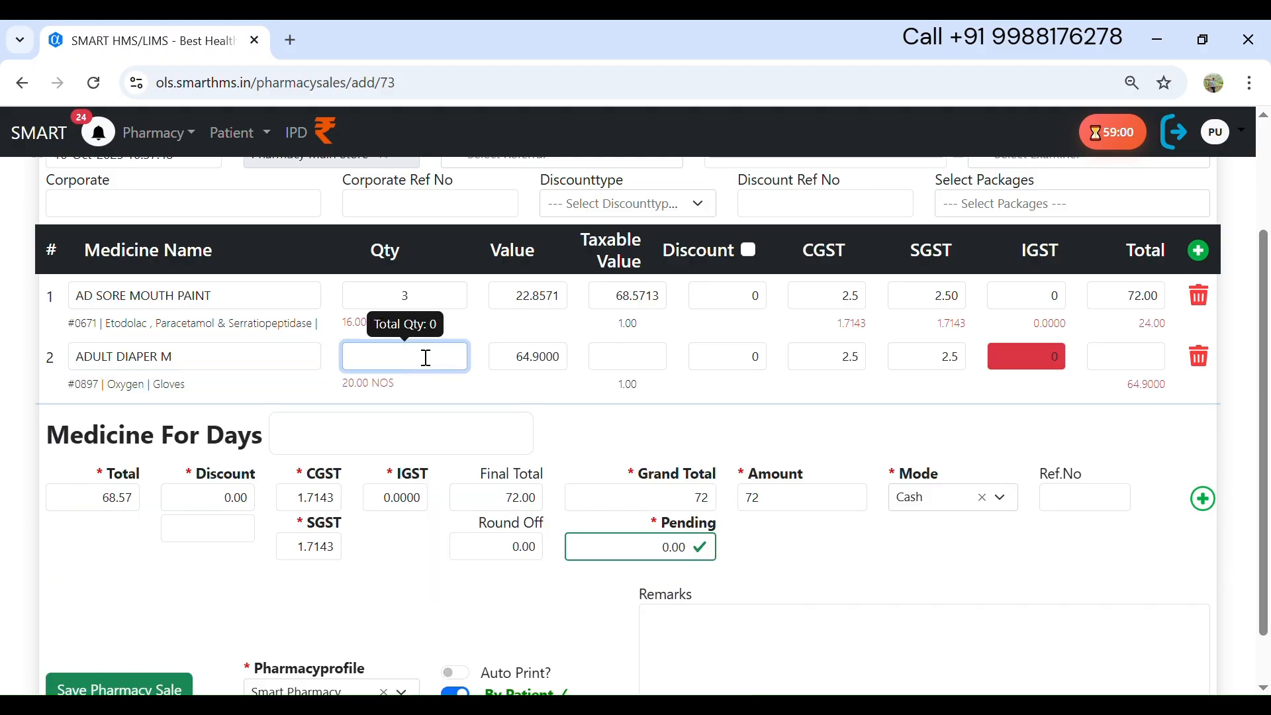
{"action": "type", "text": "5"}
Set the sale's paid amount to 30 in Cash mode and save the pharmacy sale
{"action": "scroll", "coordinate": [691, 432], "scroll_direction": "down", "scroll_amount": 1}
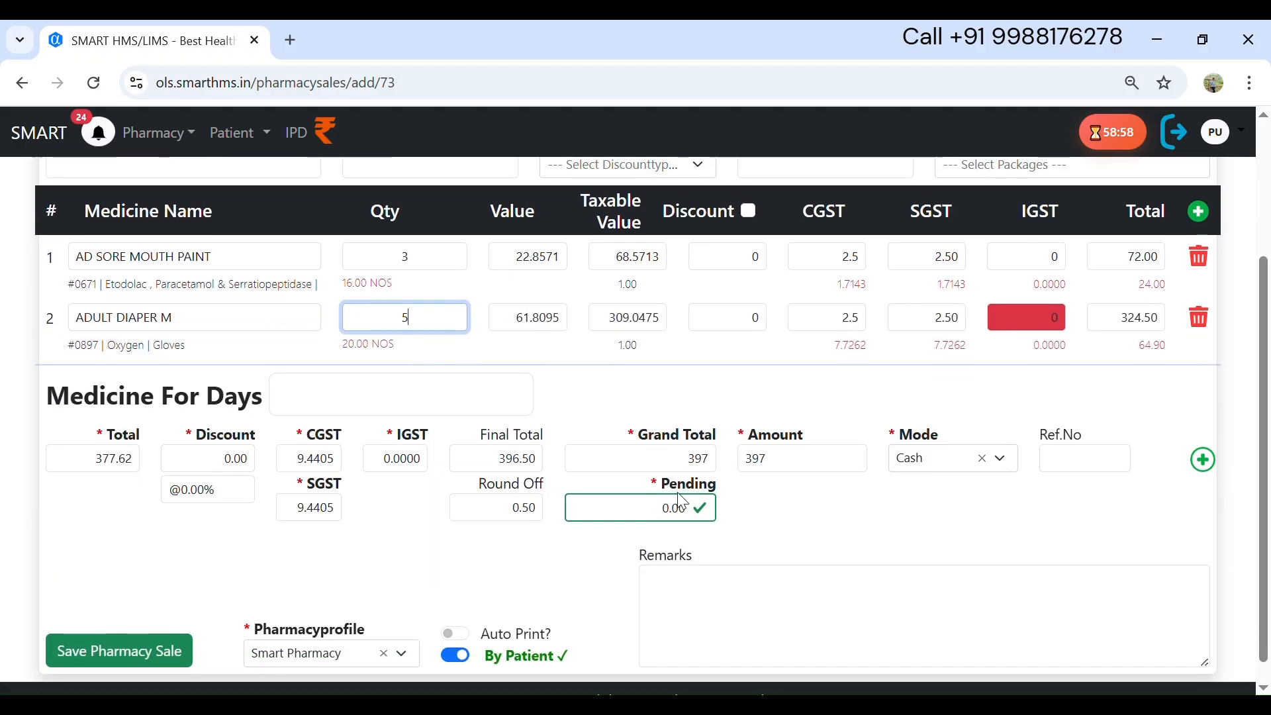
{"action": "left_click", "coordinate": [786, 467]}
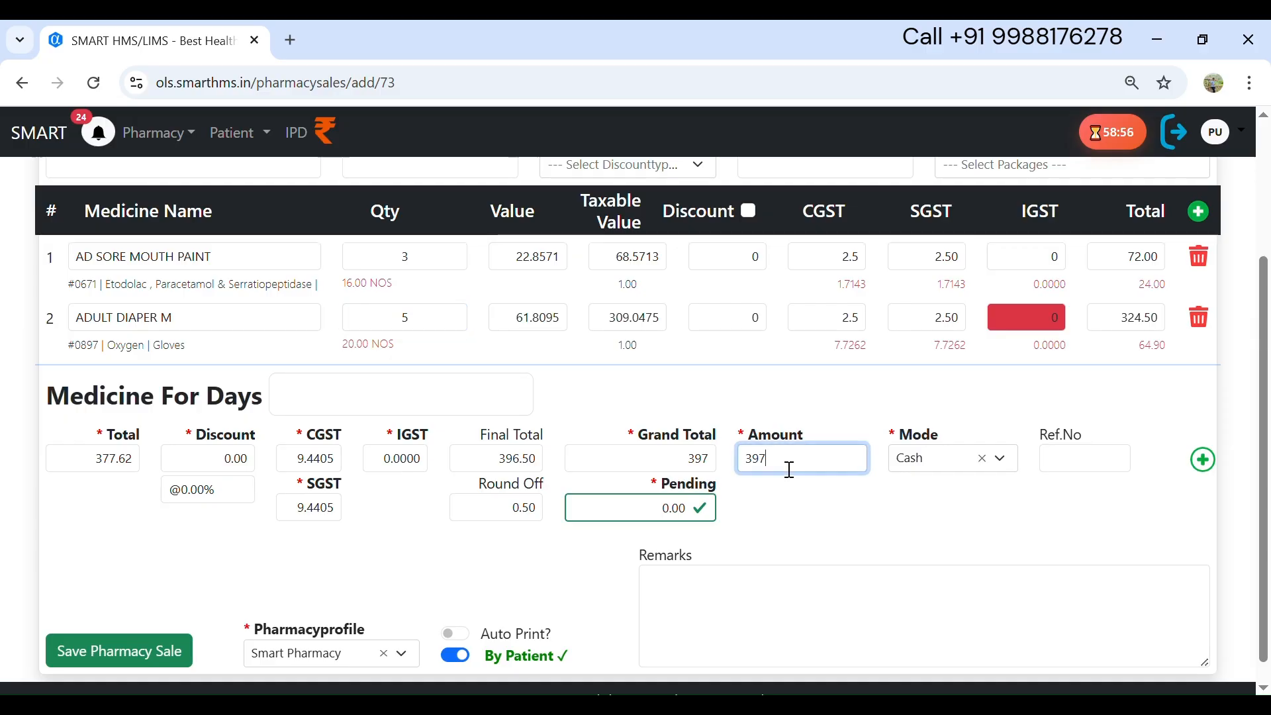
{"action": "key", "text": "BackSpace"}
{"action": "key", "text": "BackSpace"}
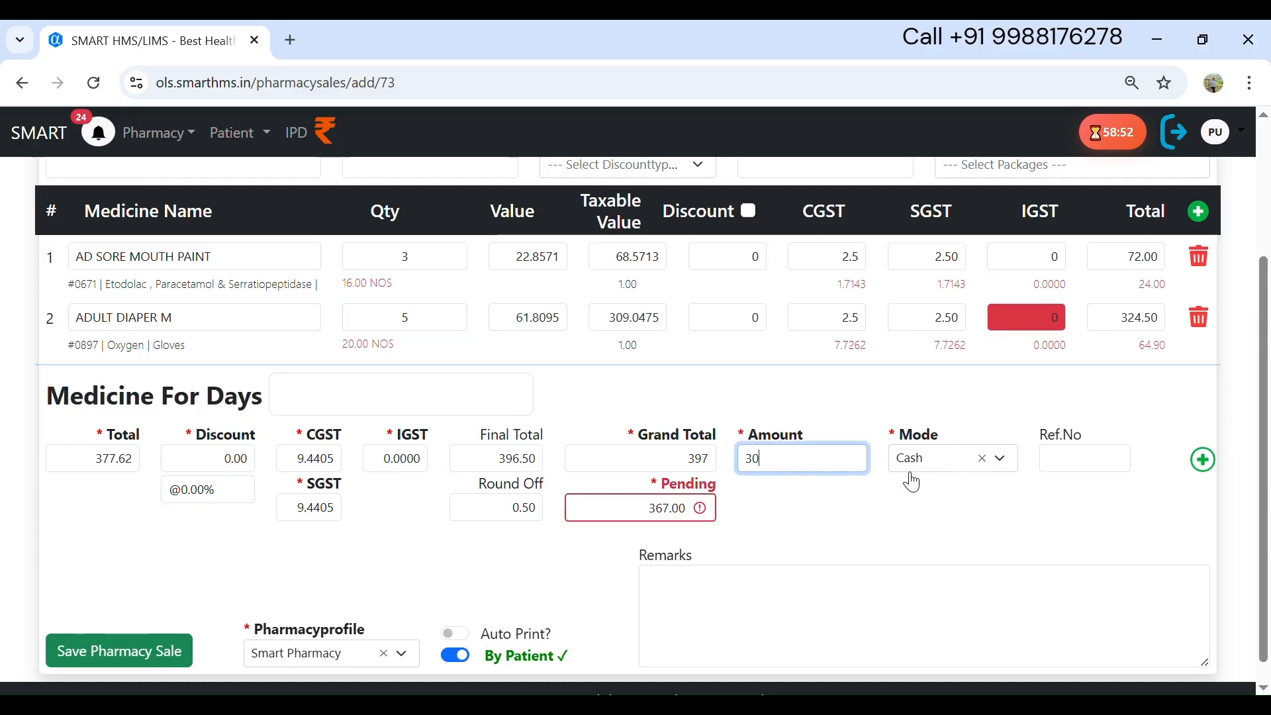
{"action": "left_click", "coordinate": [137, 657]}
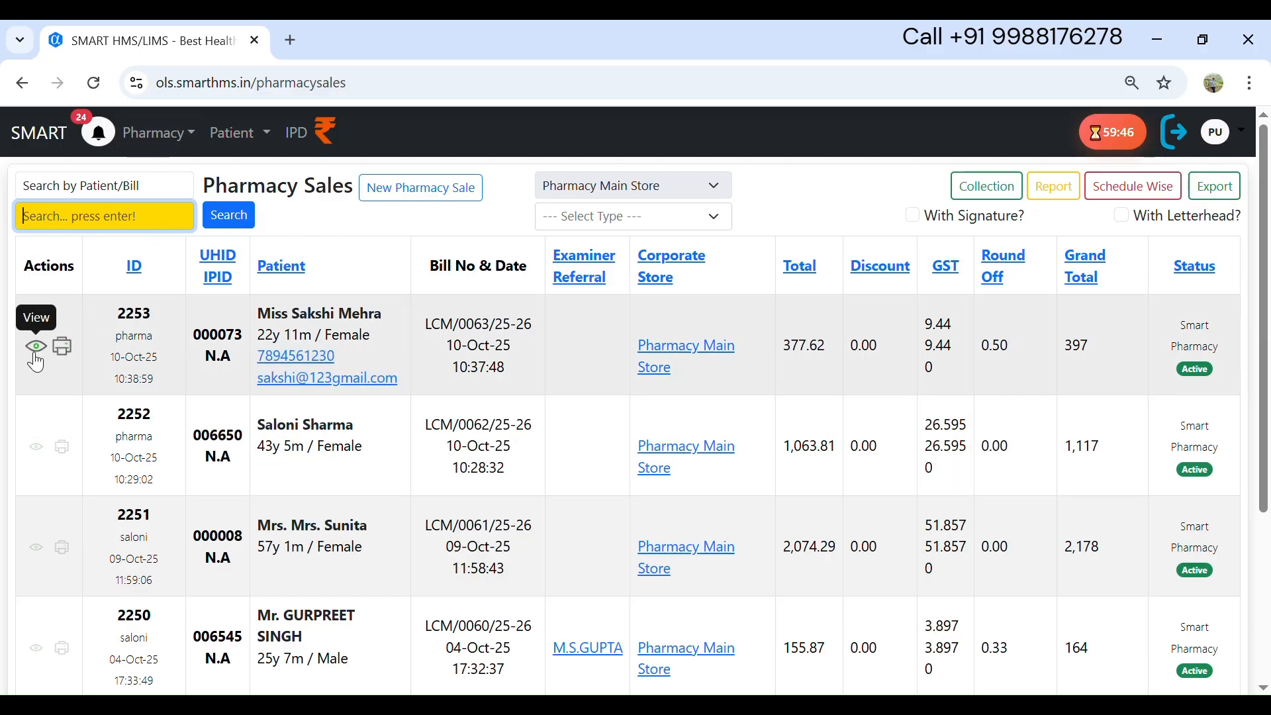
View the newest pharmacy sale and start a refund for it
{"action": "left_click", "coordinate": [35, 345]}
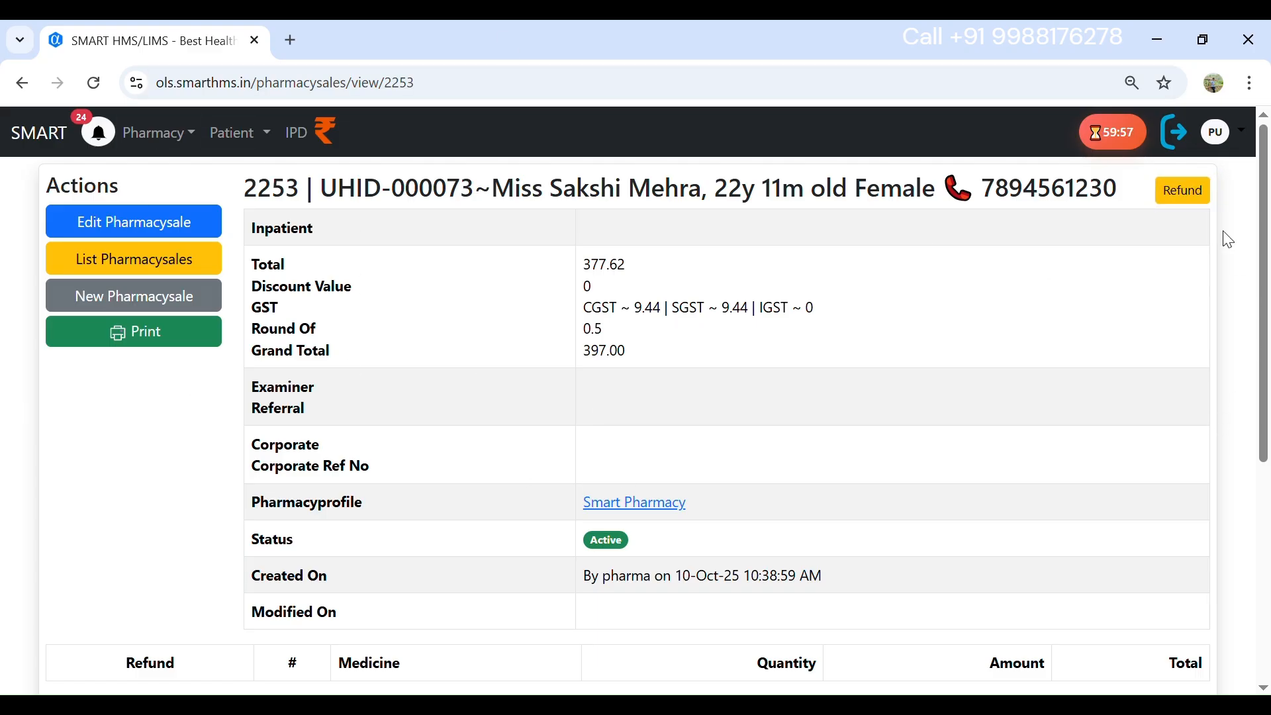
{"action": "left_click", "coordinate": [1184, 191]}
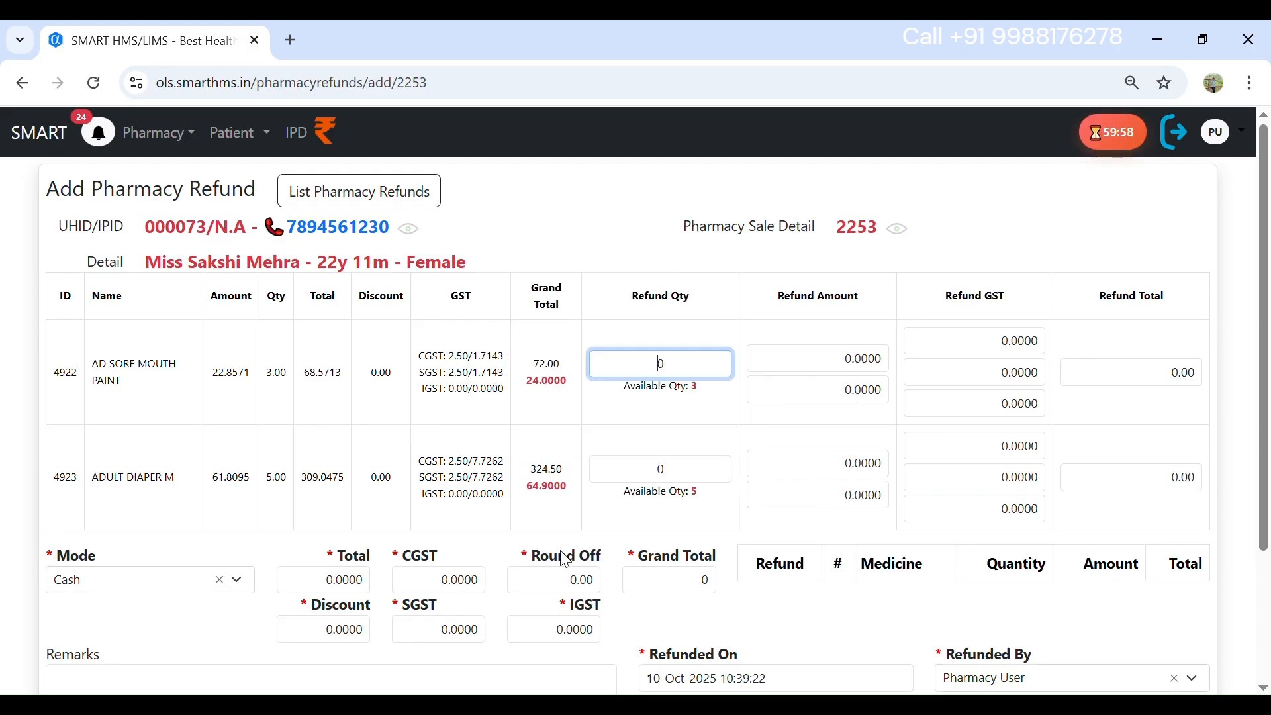
{"action": "scroll", "coordinate": [626, 450], "scroll_direction": "down", "scroll_amount": 1}
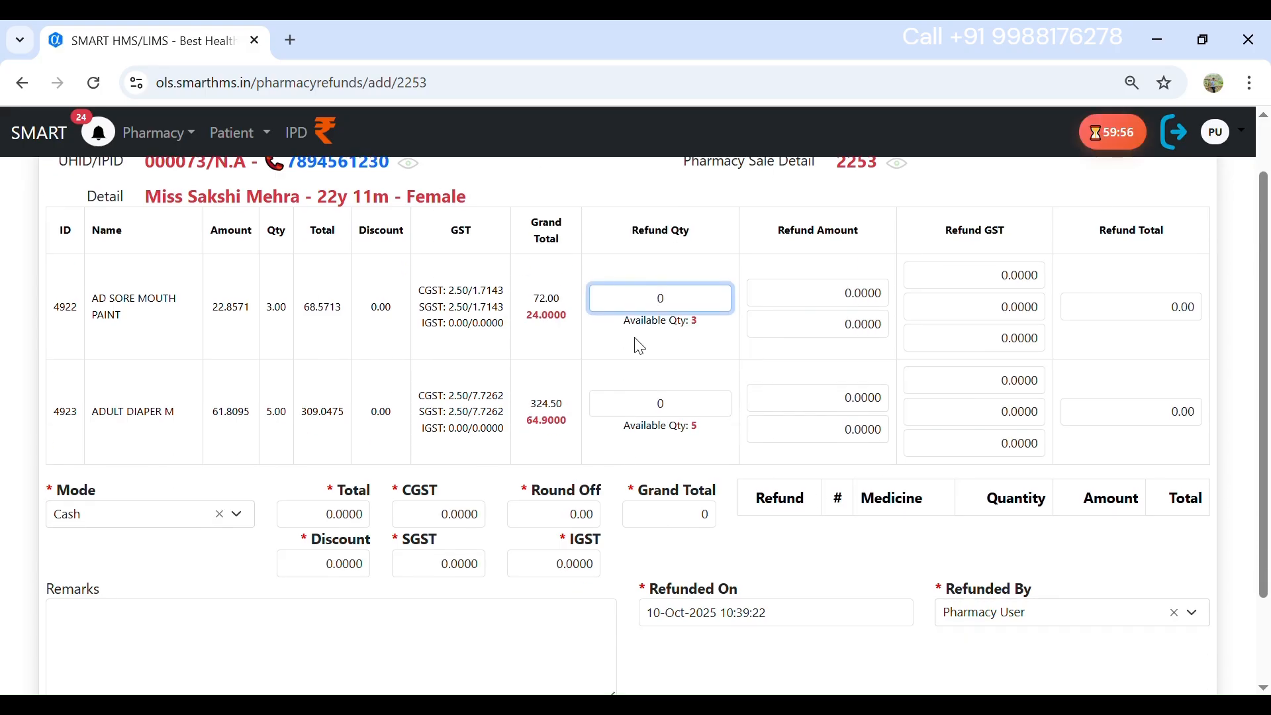
{"action": "scroll", "coordinate": [639, 345], "scroll_direction": "up", "scroll_amount": 1}
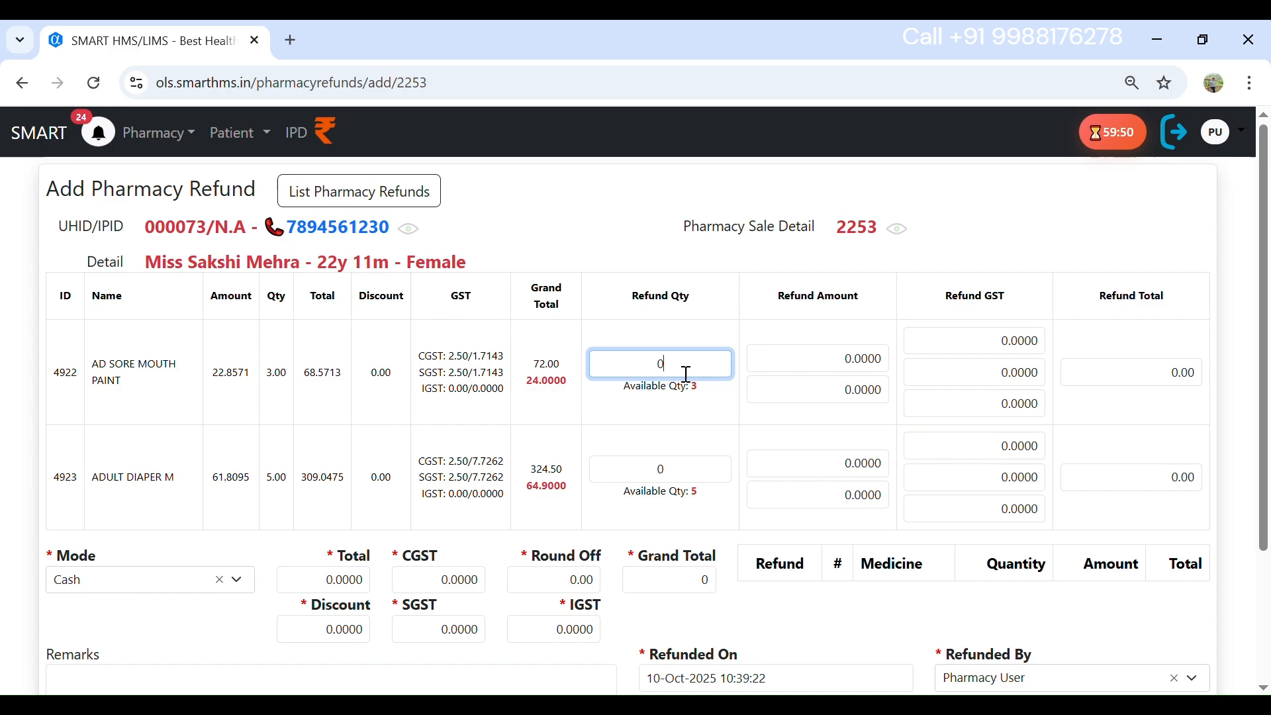
Set the refund quantity of AD SORE MOUTH PAINT to 1 and save the pharmacy refund
{"action": "type", "text": "1"}
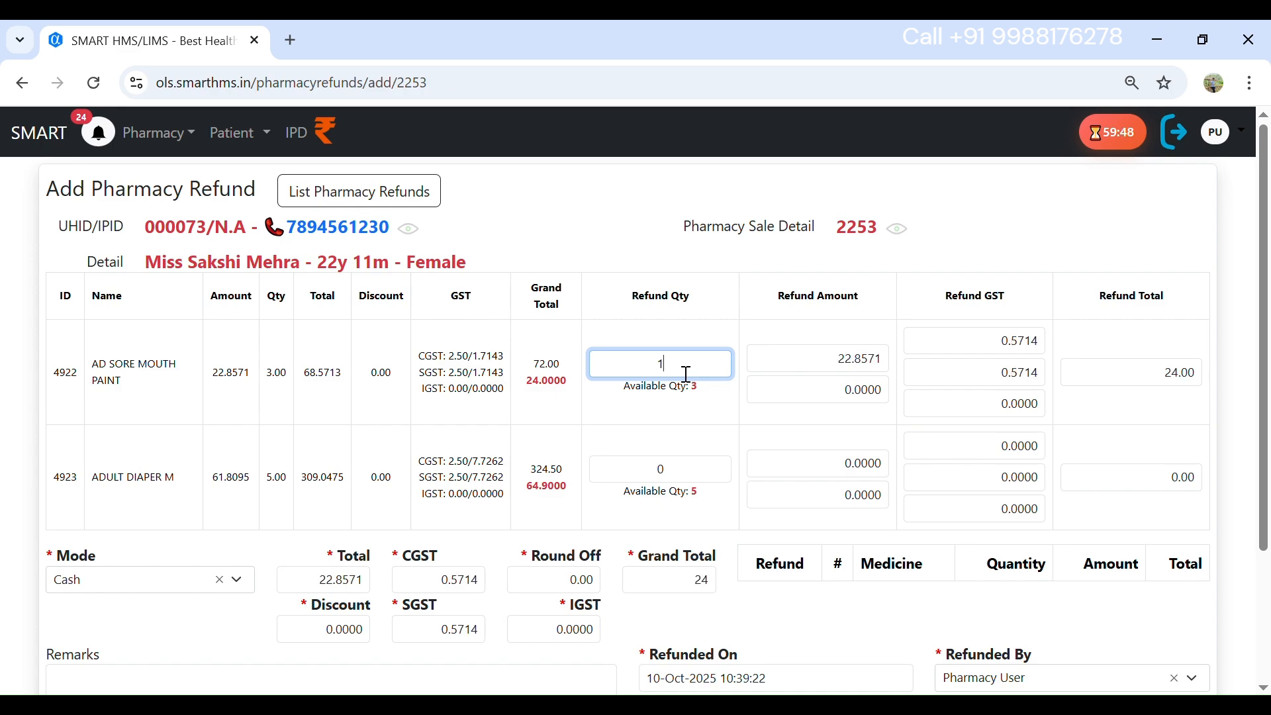
{"action": "scroll", "coordinate": [653, 417], "scroll_direction": "down", "scroll_amount": 1}
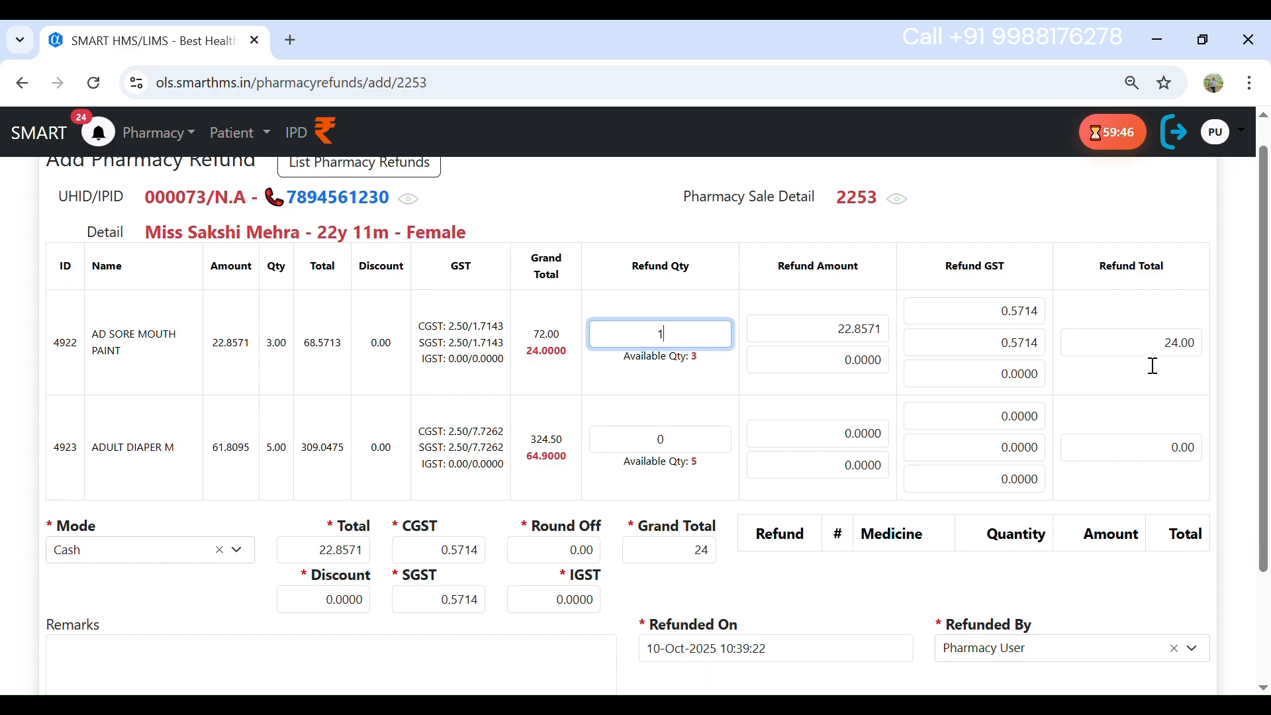
{"action": "scroll", "coordinate": [1094, 351], "scroll_direction": "down", "scroll_amount": 2}
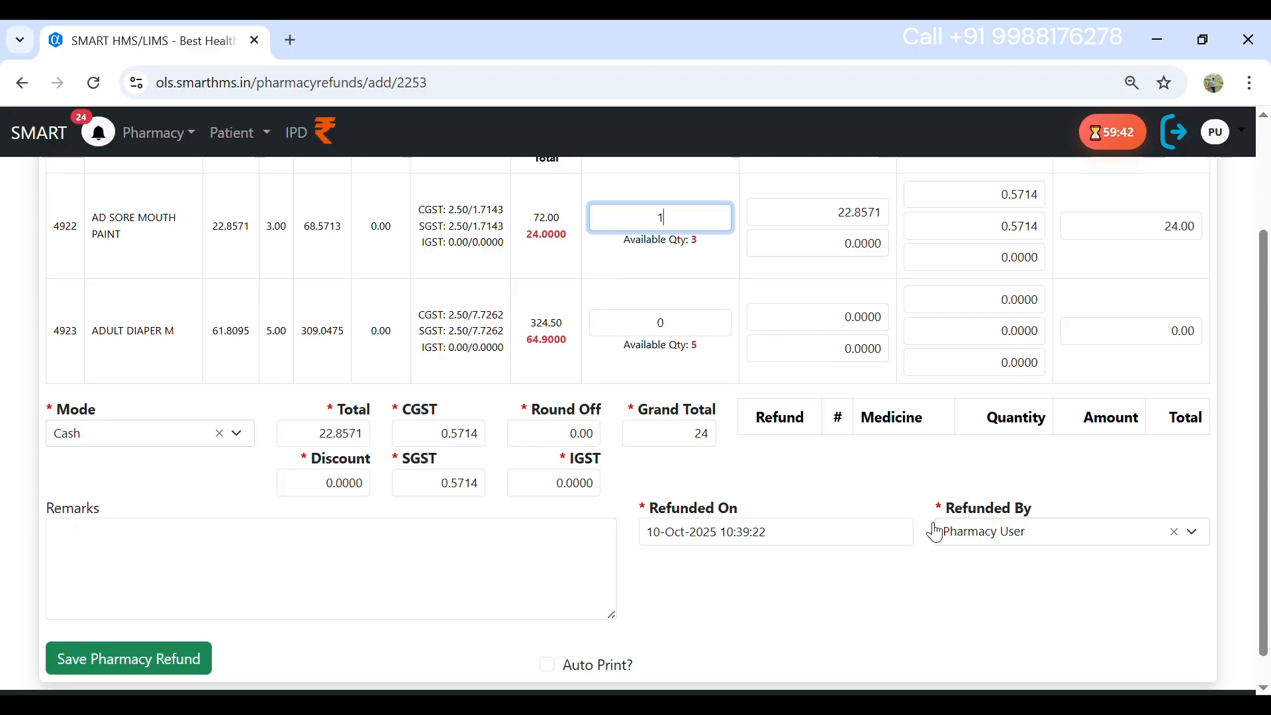
{"action": "left_click", "coordinate": [144, 661]}
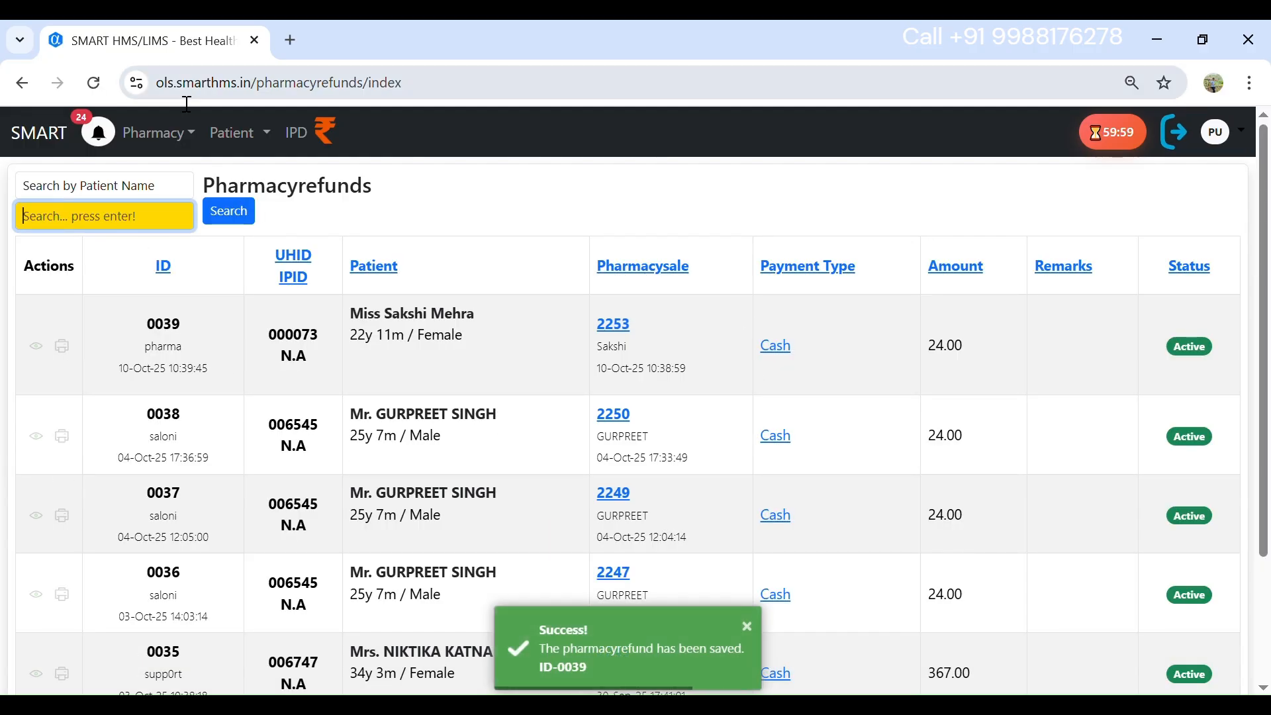
Open the pharmacy receipts list and view the details of the newest sale's receipt
{"action": "left_click", "coordinate": [169, 133]}
{"action": "mouse_move", "coordinate": [231, 225]}
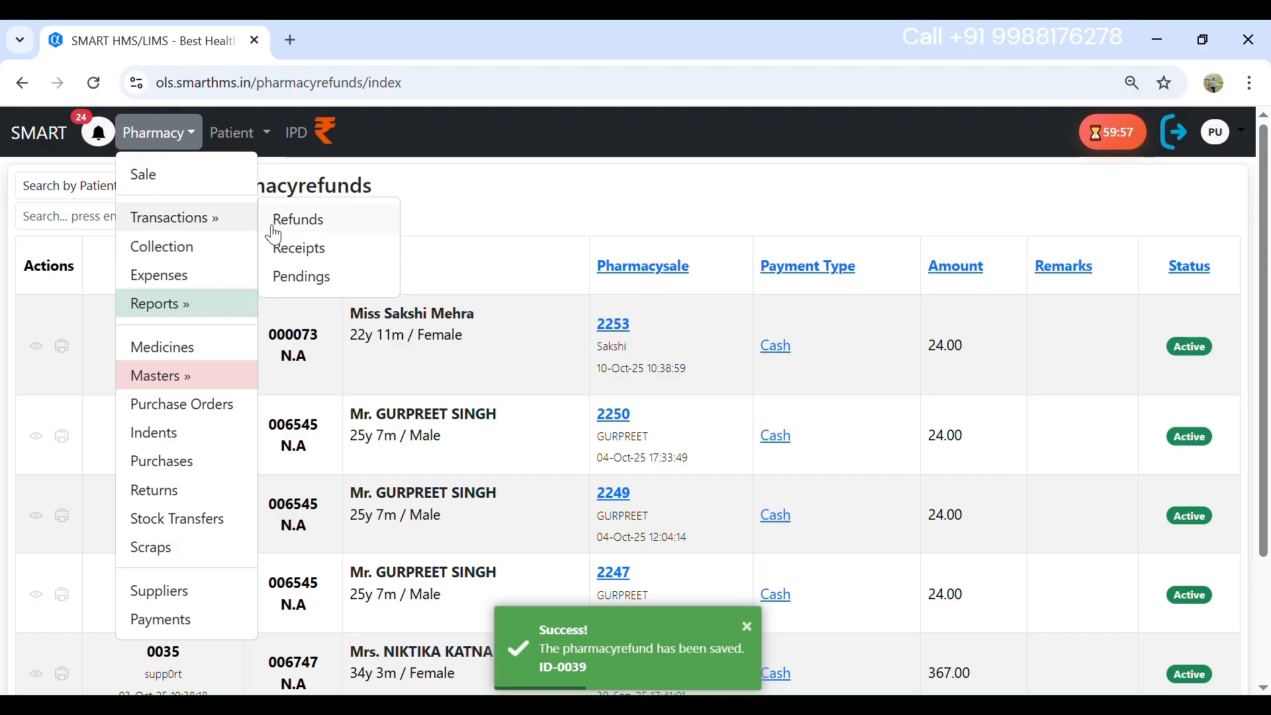
{"action": "left_click", "coordinate": [298, 250]}
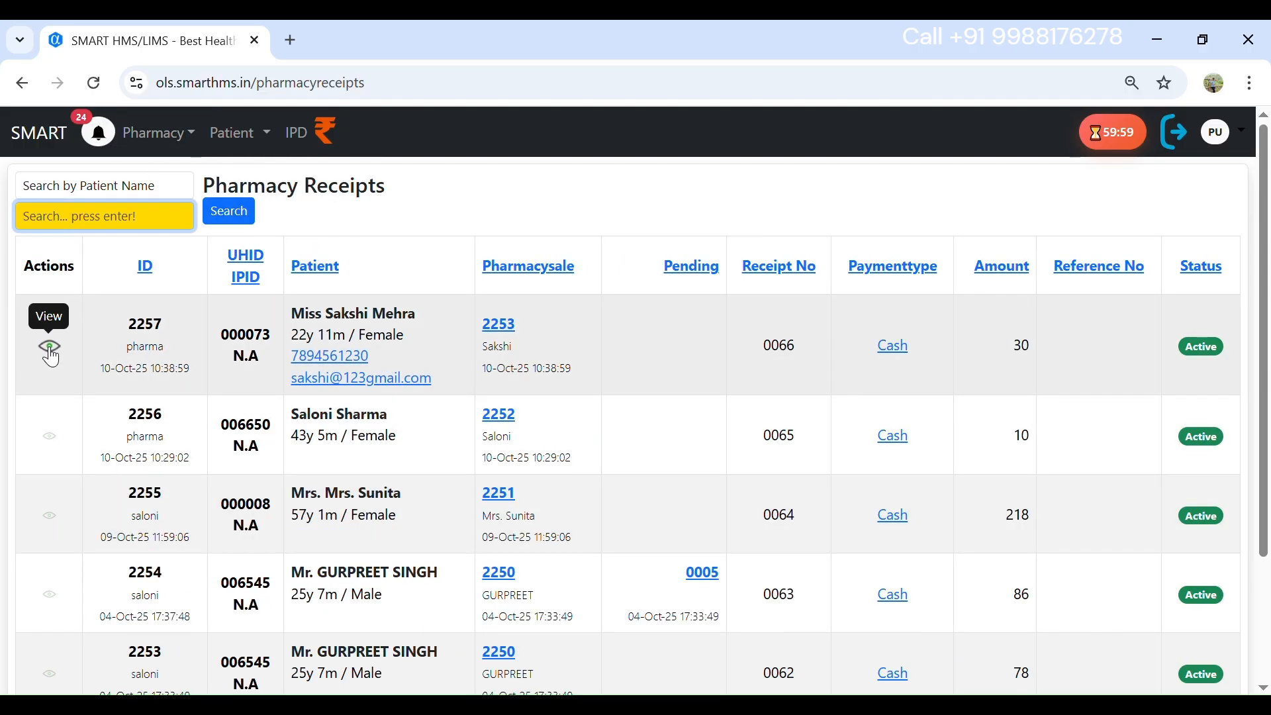
{"action": "left_click", "coordinate": [60, 358]}
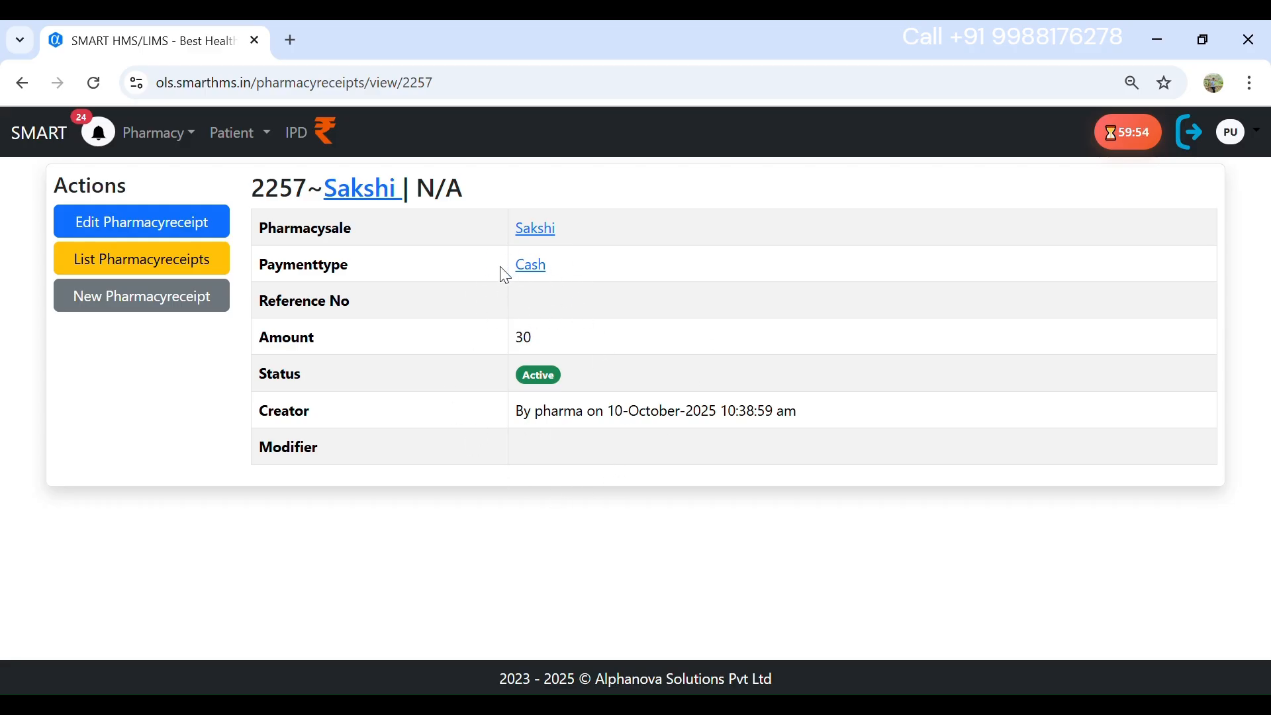
Receive 367 in Cash for the newest sale's entry in the pharmacy pendings and update the pending record
{"action": "left_click", "coordinate": [176, 135]}
{"action": "mouse_move", "coordinate": [183, 215]}
{"action": "left_click", "coordinate": [312, 277]}
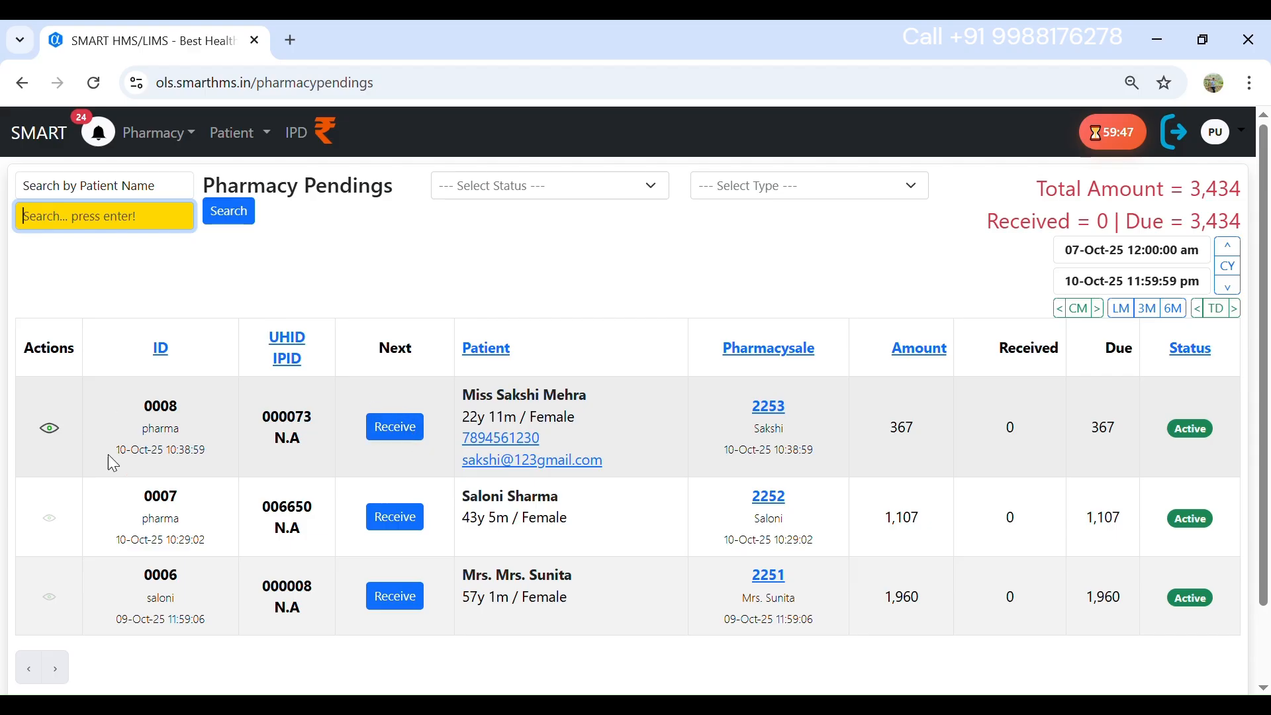
{"action": "left_click", "coordinate": [396, 428]}
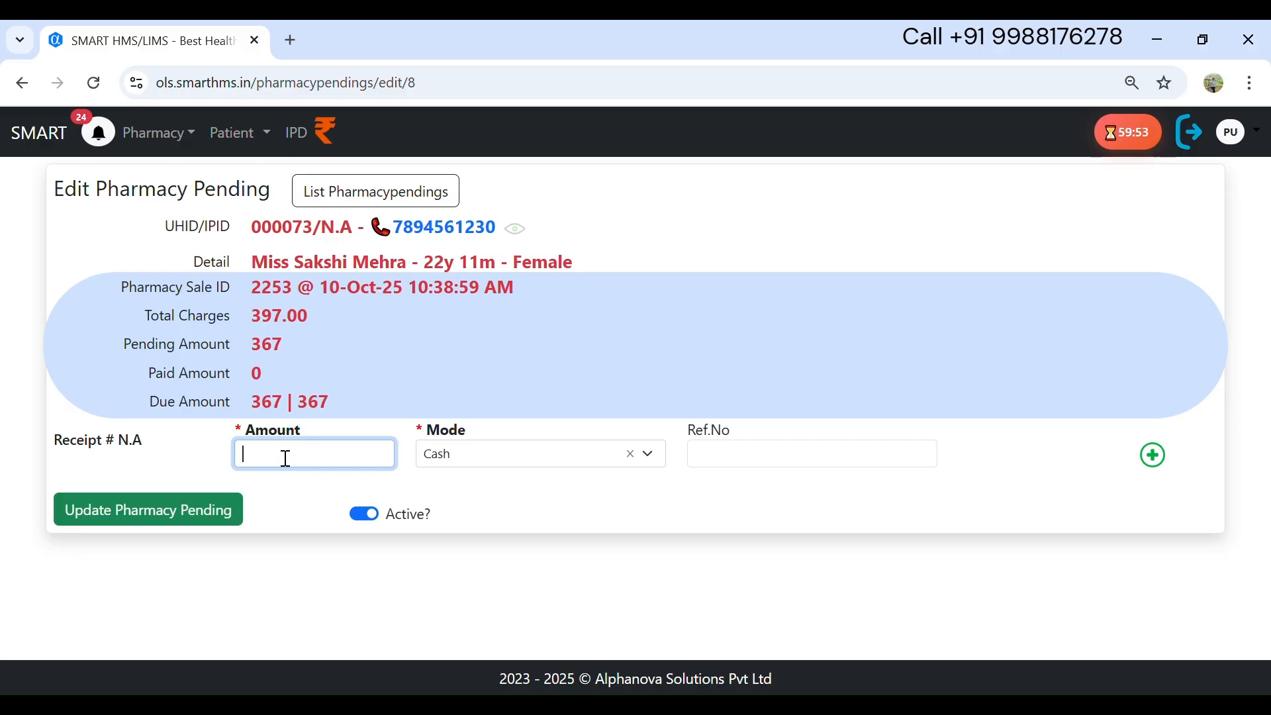
{"action": "type", "text": "67"}
{"action": "left_click", "coordinate": [490, 454]}
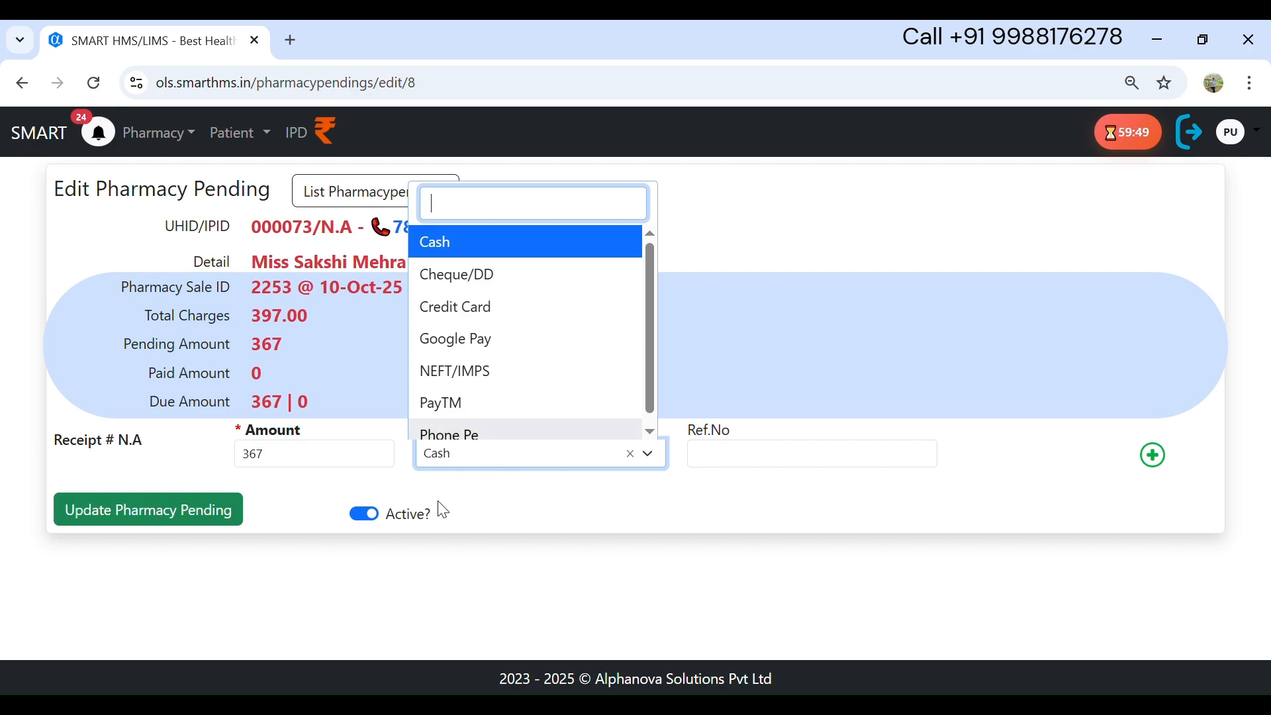
{"action": "left_click", "coordinate": [202, 512]}
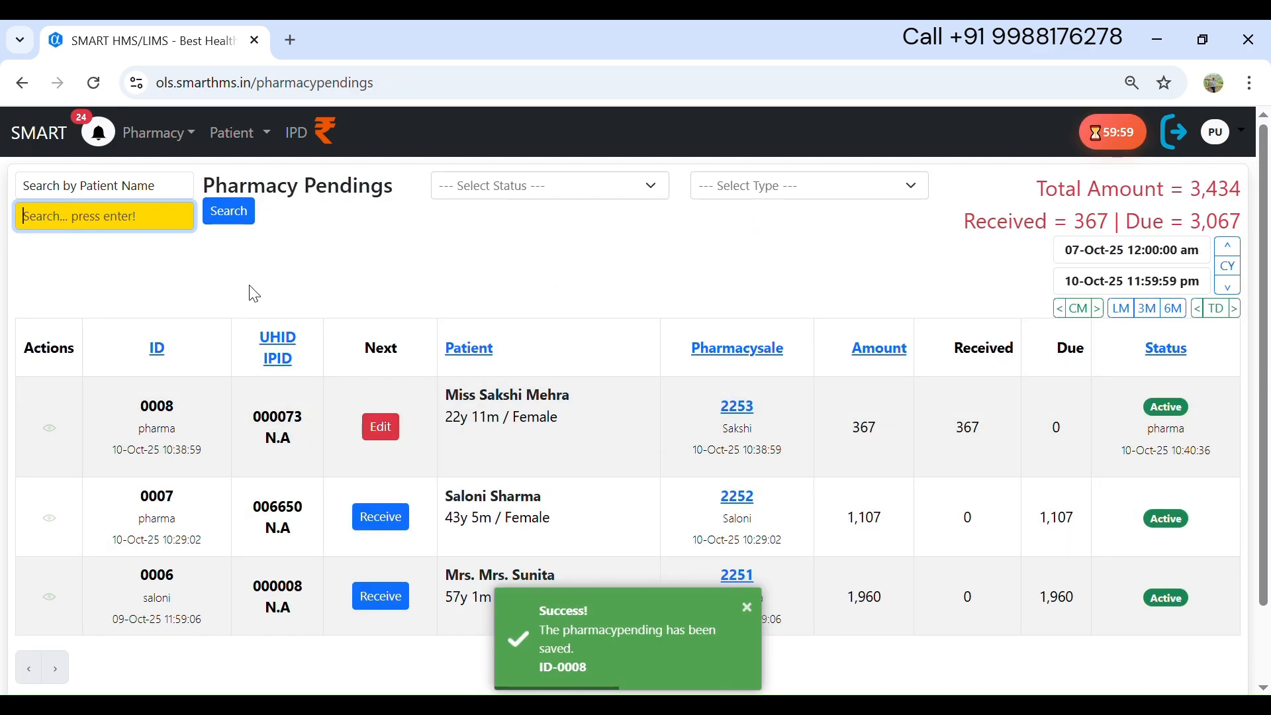
{"action": "left_click", "coordinate": [176, 141]}
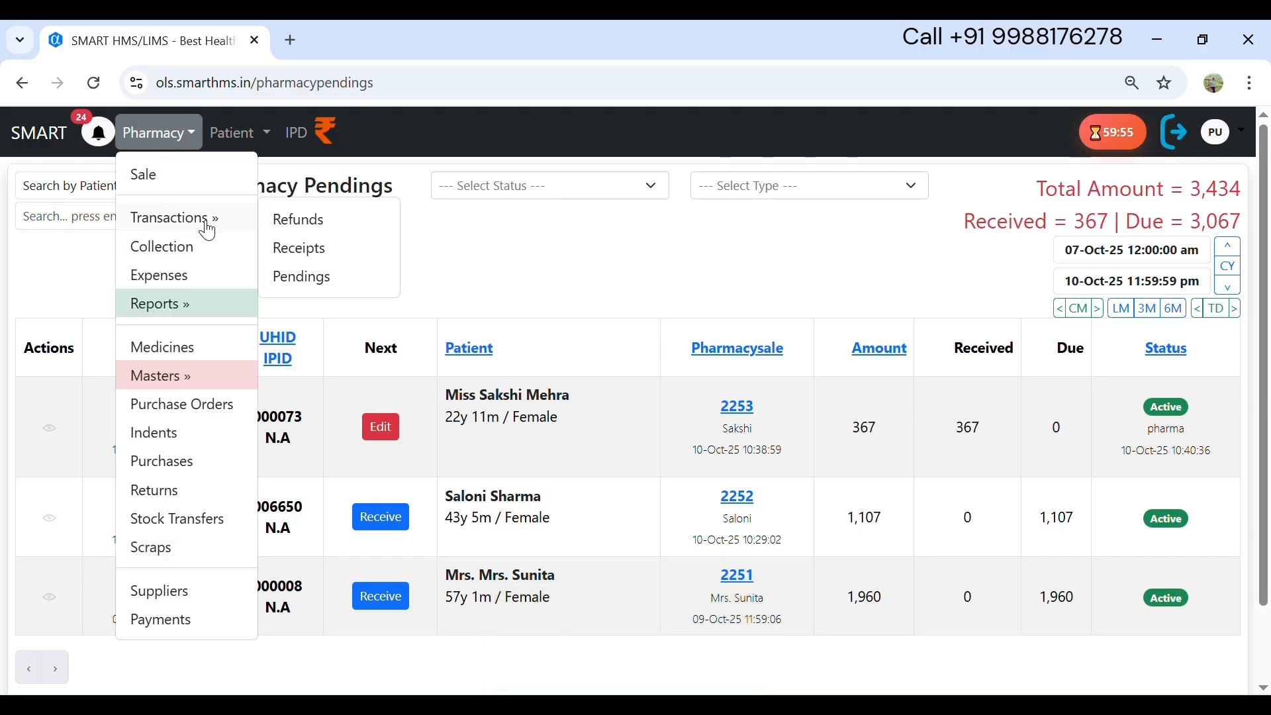
{"action": "mouse_move", "coordinate": [229, 220]}
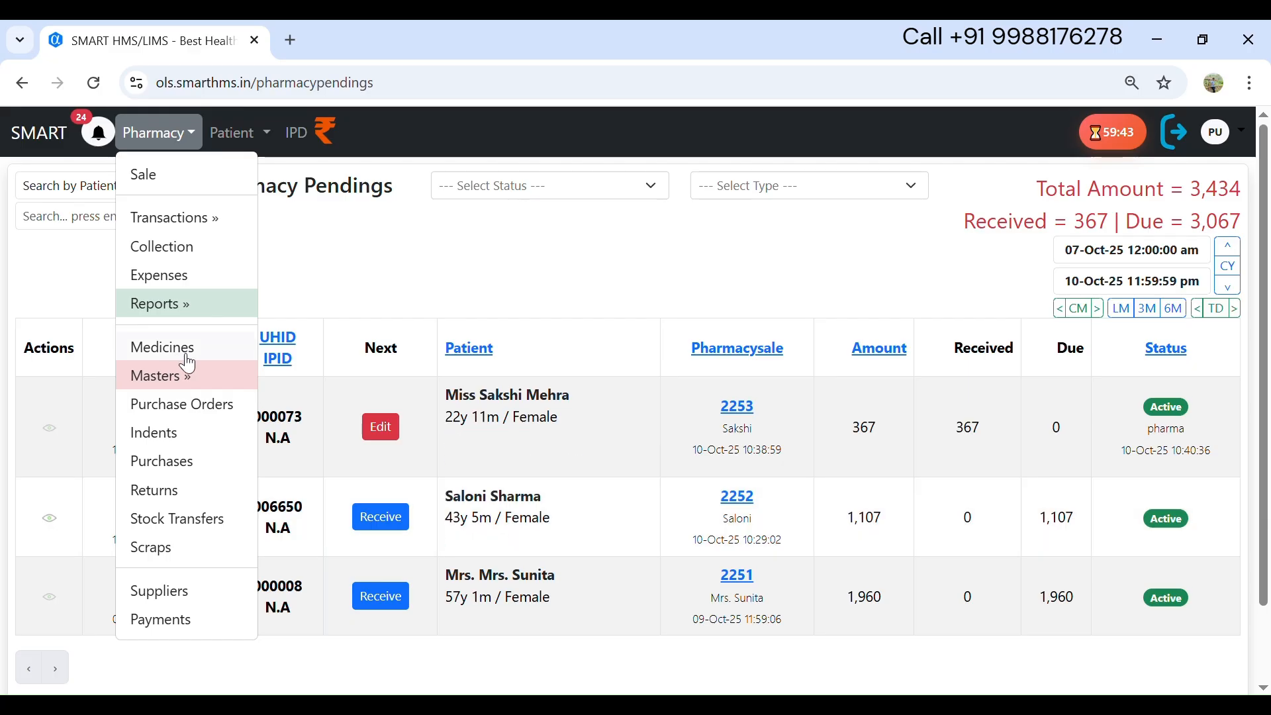
{"action": "mouse_move", "coordinate": [172, 372]}
{"action": "mouse_move", "coordinate": [176, 325]}
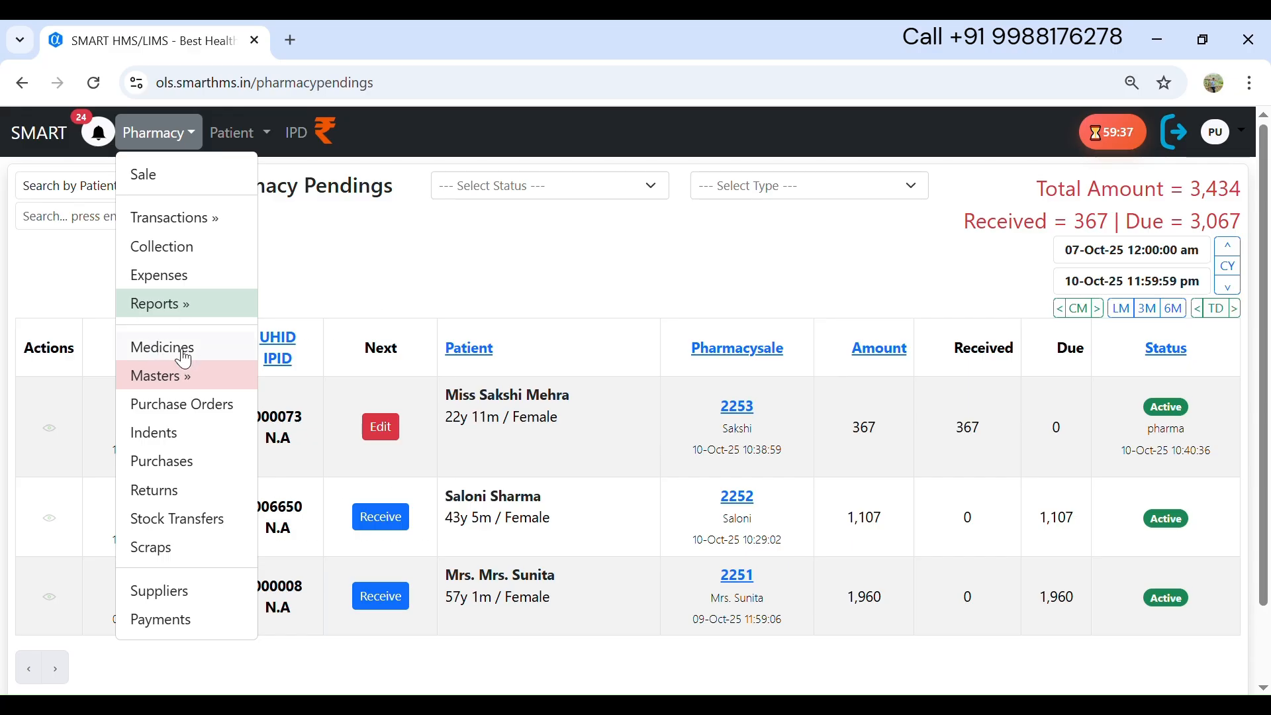
Start a new medicine record in the pharmacy medicines list, named Dolo 650 with the salt Paracetamol
{"action": "left_click", "coordinate": [176, 351]}
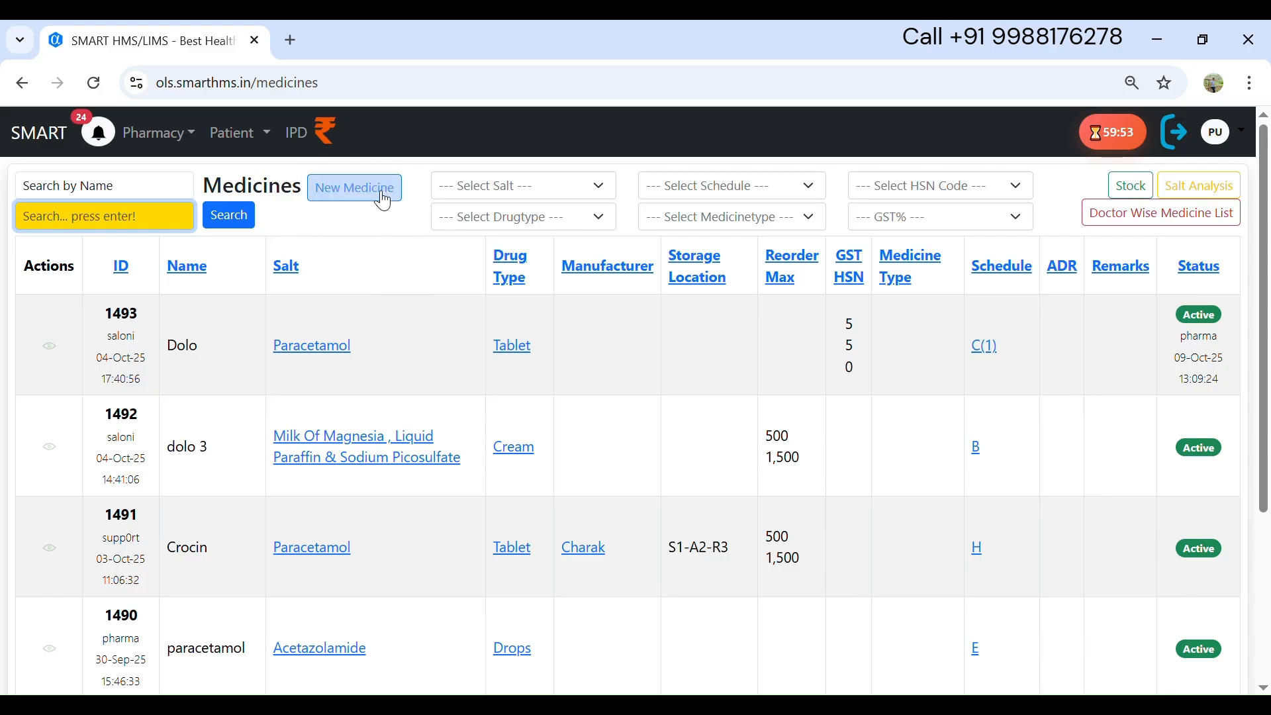
{"action": "left_click", "coordinate": [343, 198]}
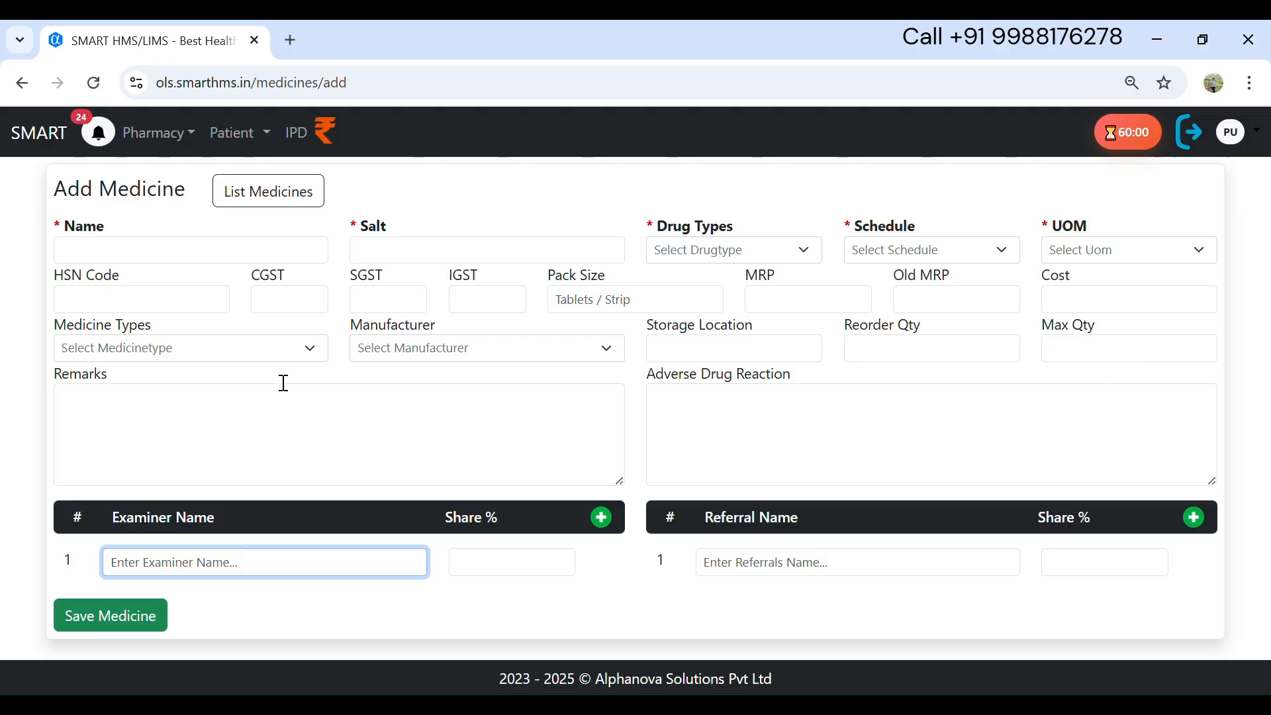
{"action": "left_click", "coordinate": [151, 256]}
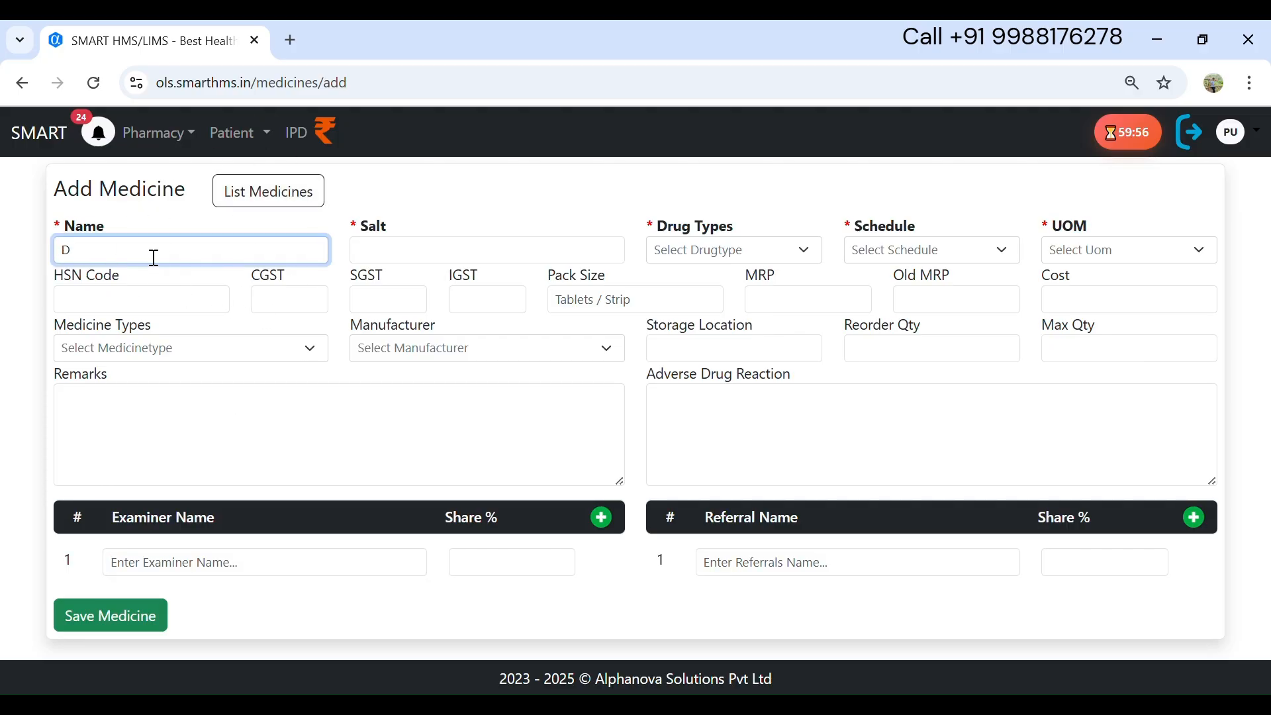
{"action": "type", "text": "Dolo 650"}
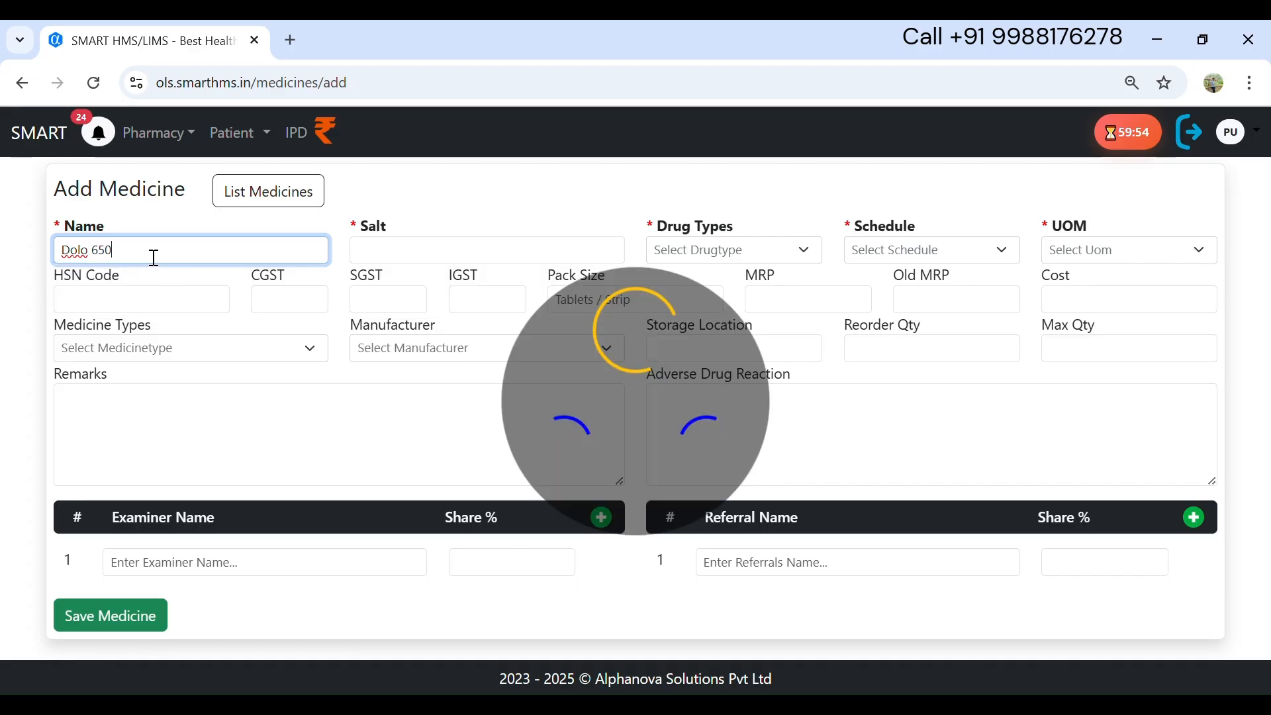
{"action": "key", "text": "Tab"}
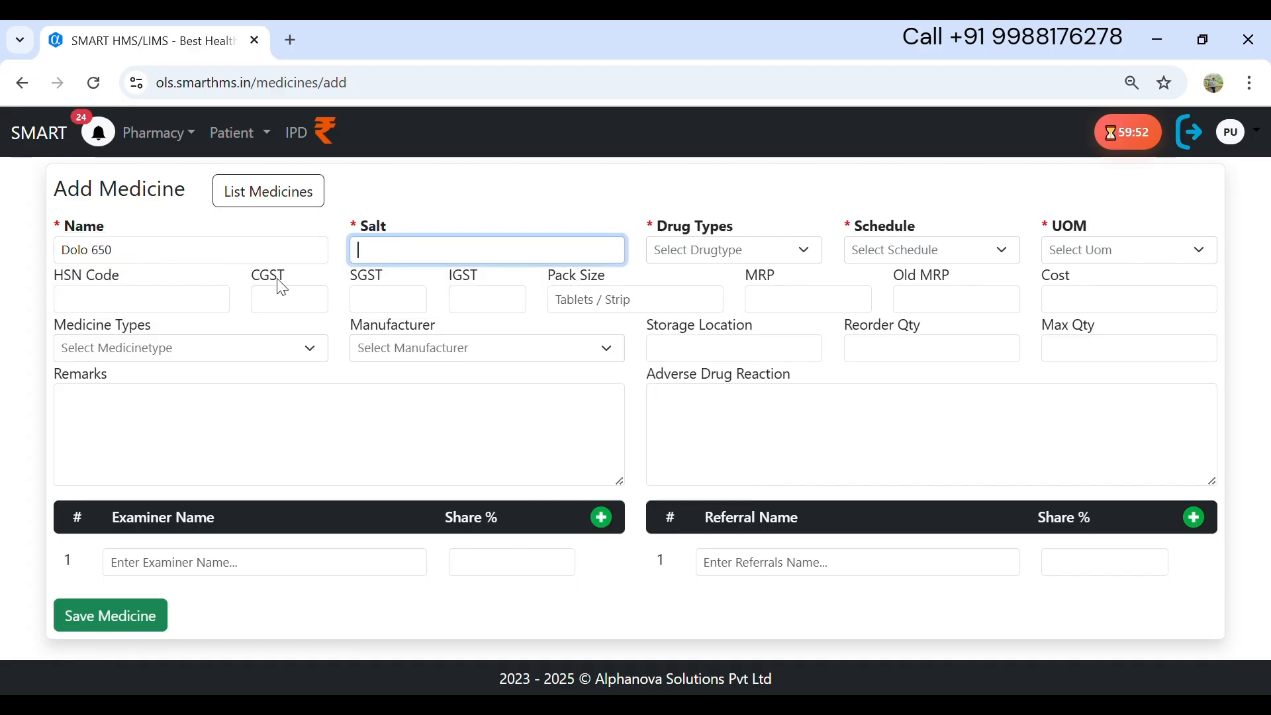
{"action": "type", "text": "Parac"}
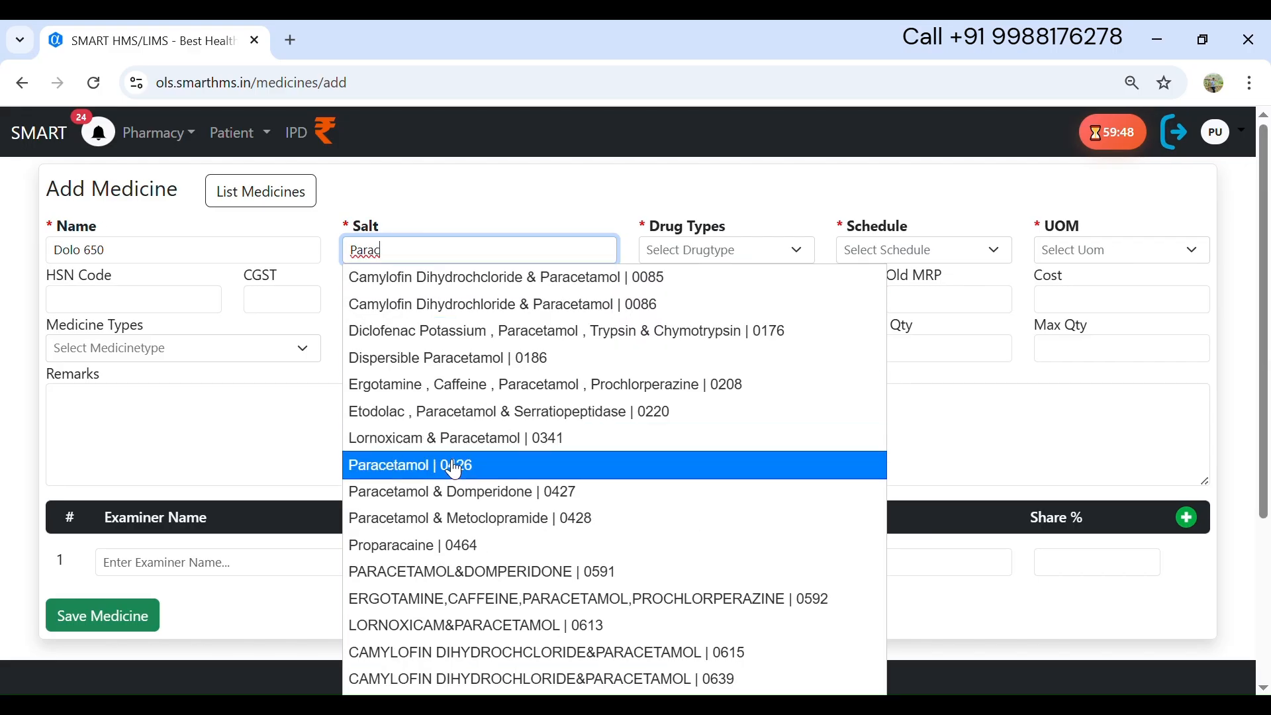
{"action": "left_click", "coordinate": [455, 468]}
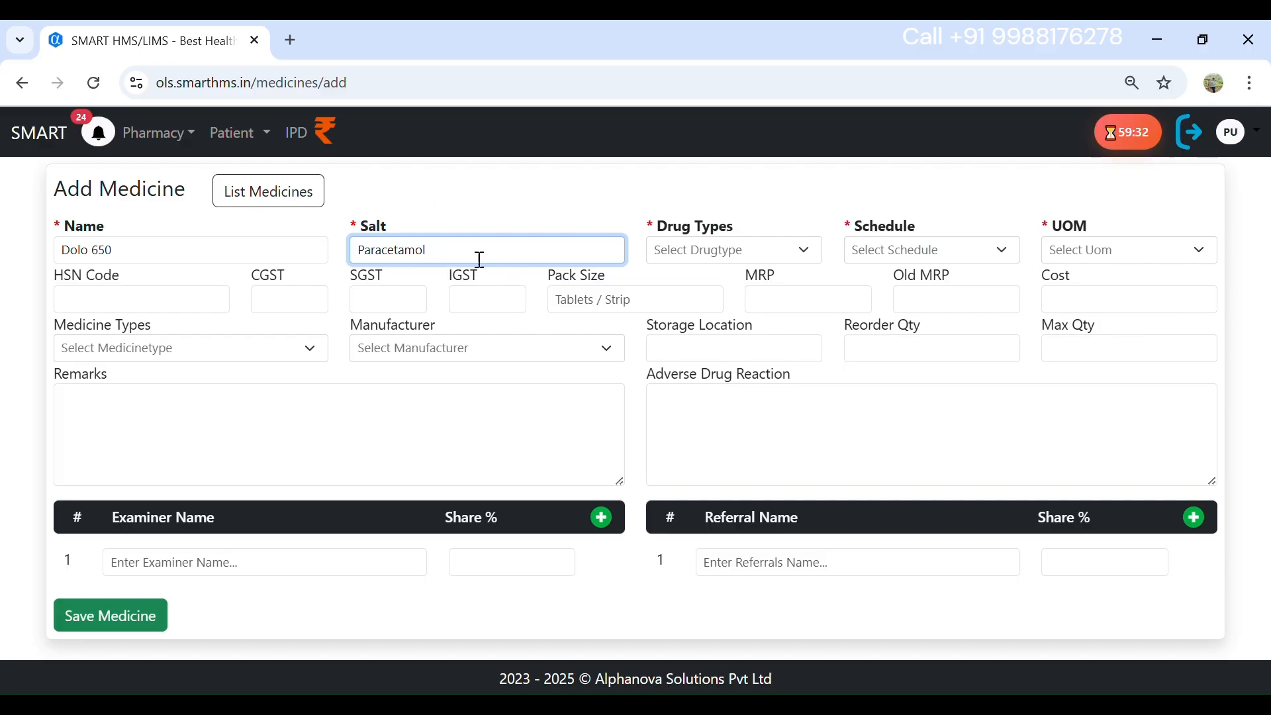
Set the medicine's drug type to Tablet, its schedule to A - List of poisonous substances and its UOM to NOS - NUMBERS
{"action": "left_click", "coordinate": [718, 245]}
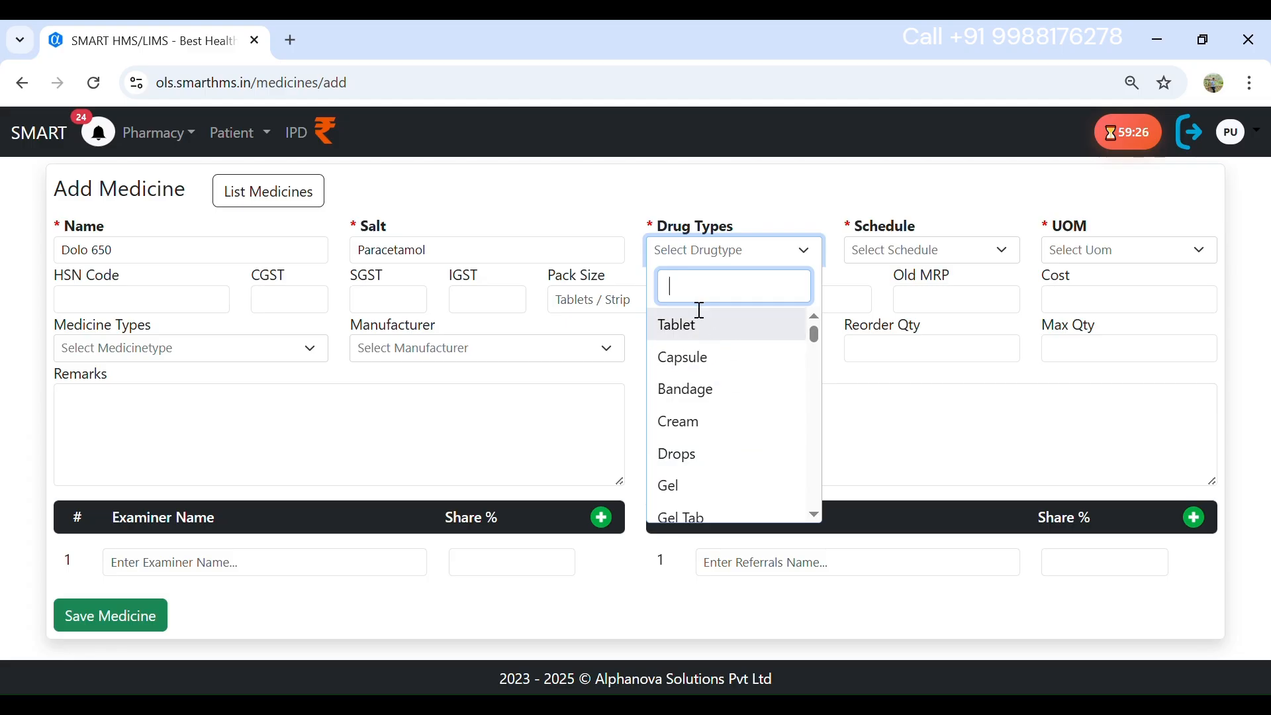
{"action": "left_click", "coordinate": [699, 330]}
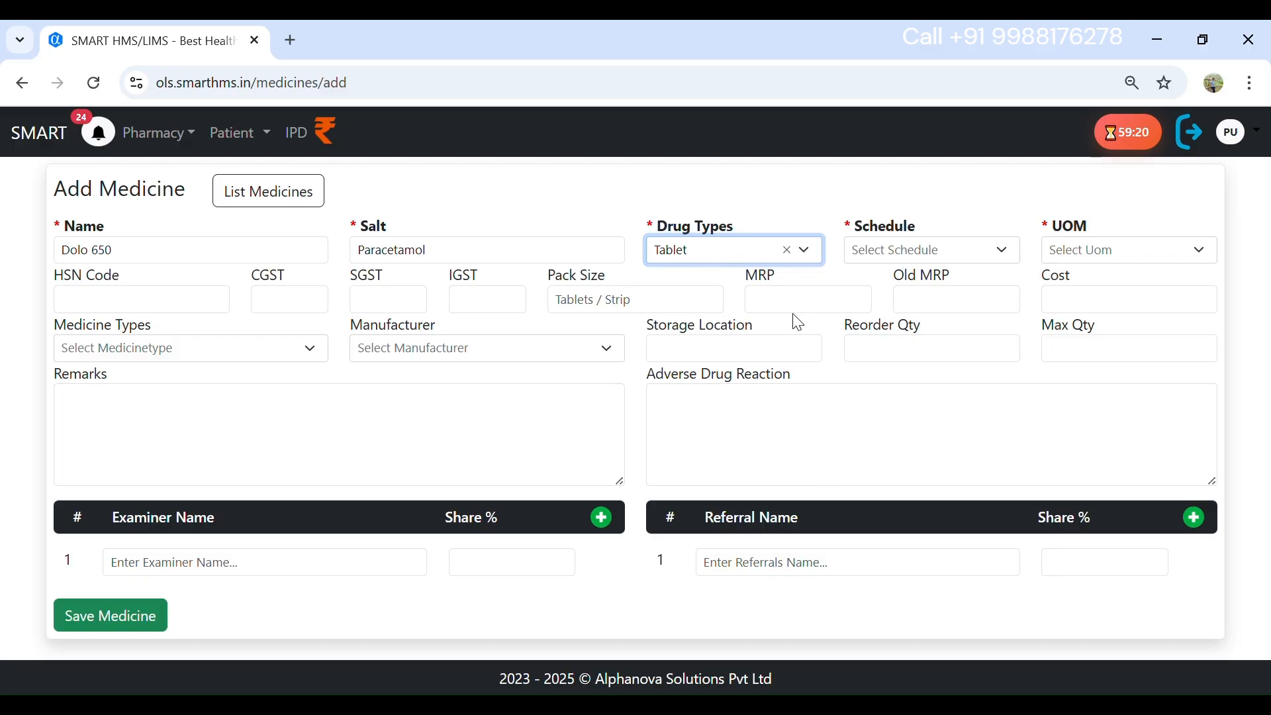
{"action": "left_click", "coordinate": [892, 251]}
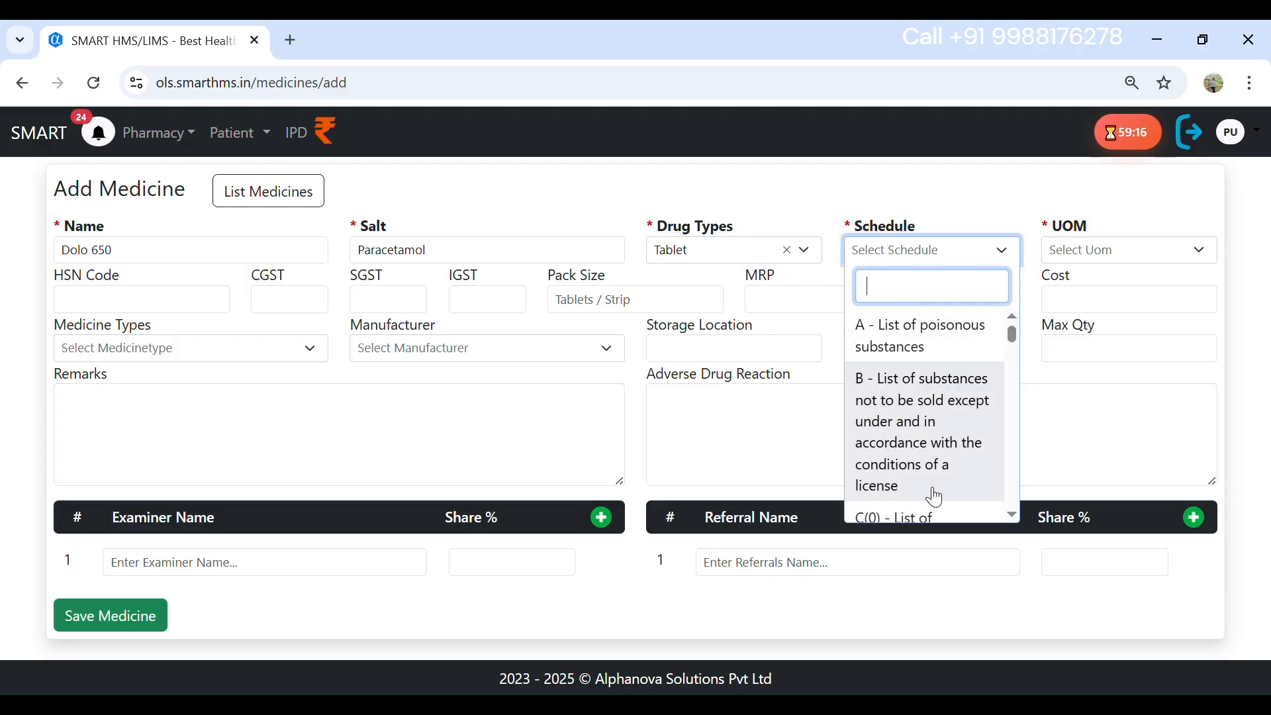
{"action": "scroll", "coordinate": [951, 486], "scroll_direction": "down", "scroll_amount": 1}
{"action": "scroll", "coordinate": [950, 487], "scroll_direction": "down", "scroll_amount": 7}
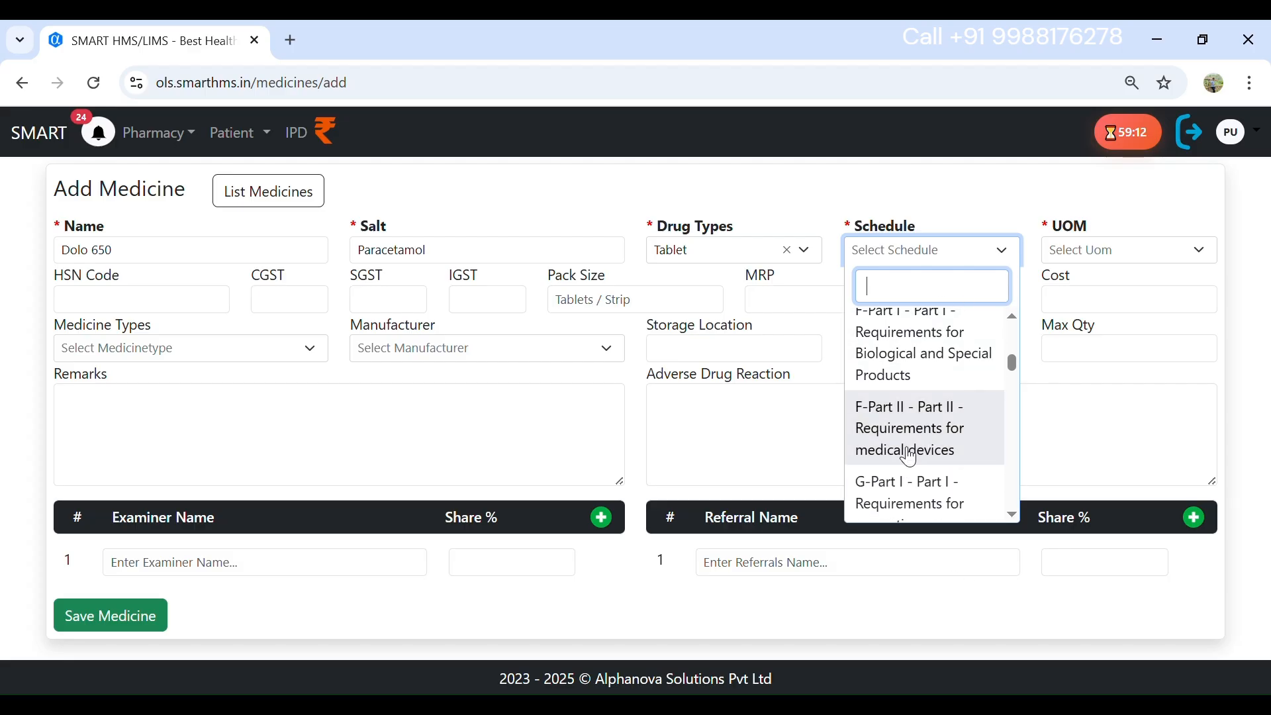
{"action": "scroll", "coordinate": [930, 435], "scroll_direction": "down", "scroll_amount": 3}
{"action": "scroll", "coordinate": [914, 450], "scroll_direction": "up", "scroll_amount": 8}
{"action": "scroll", "coordinate": [913, 457], "scroll_direction": "up", "scroll_amount": 3}
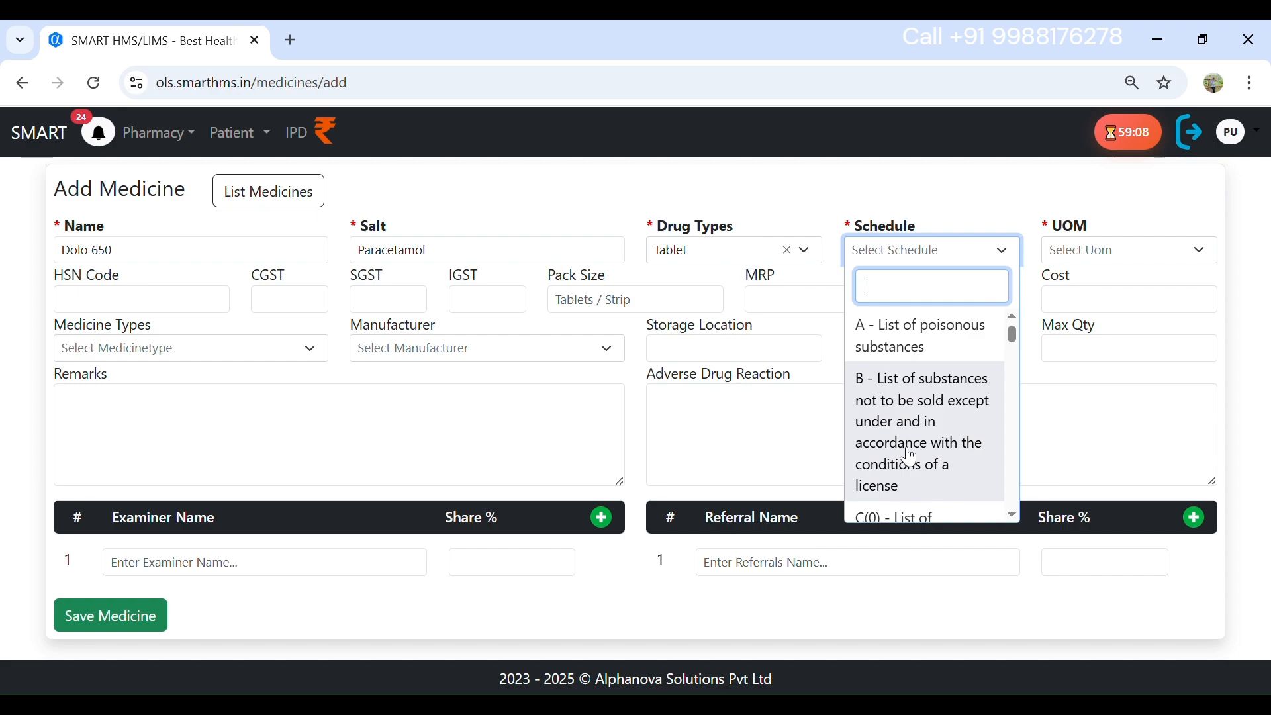
{"action": "left_click", "coordinate": [912, 334]}
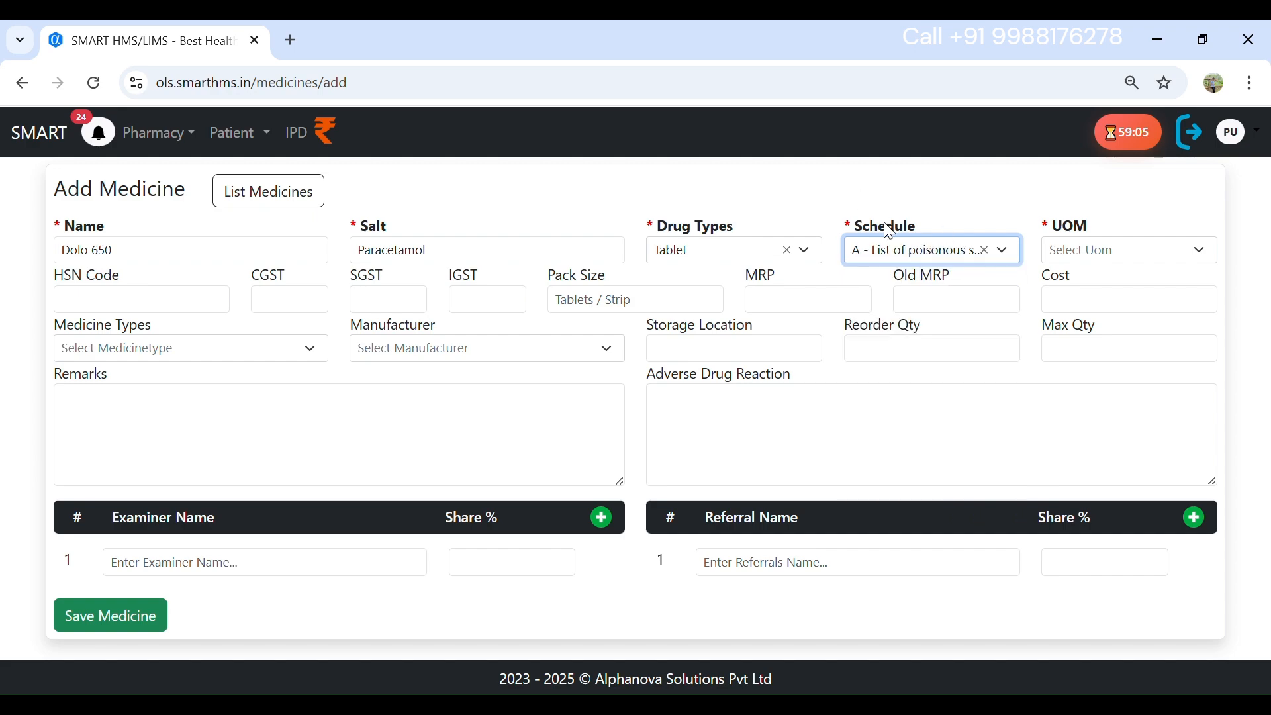
{"action": "left_click", "coordinate": [1123, 260]}
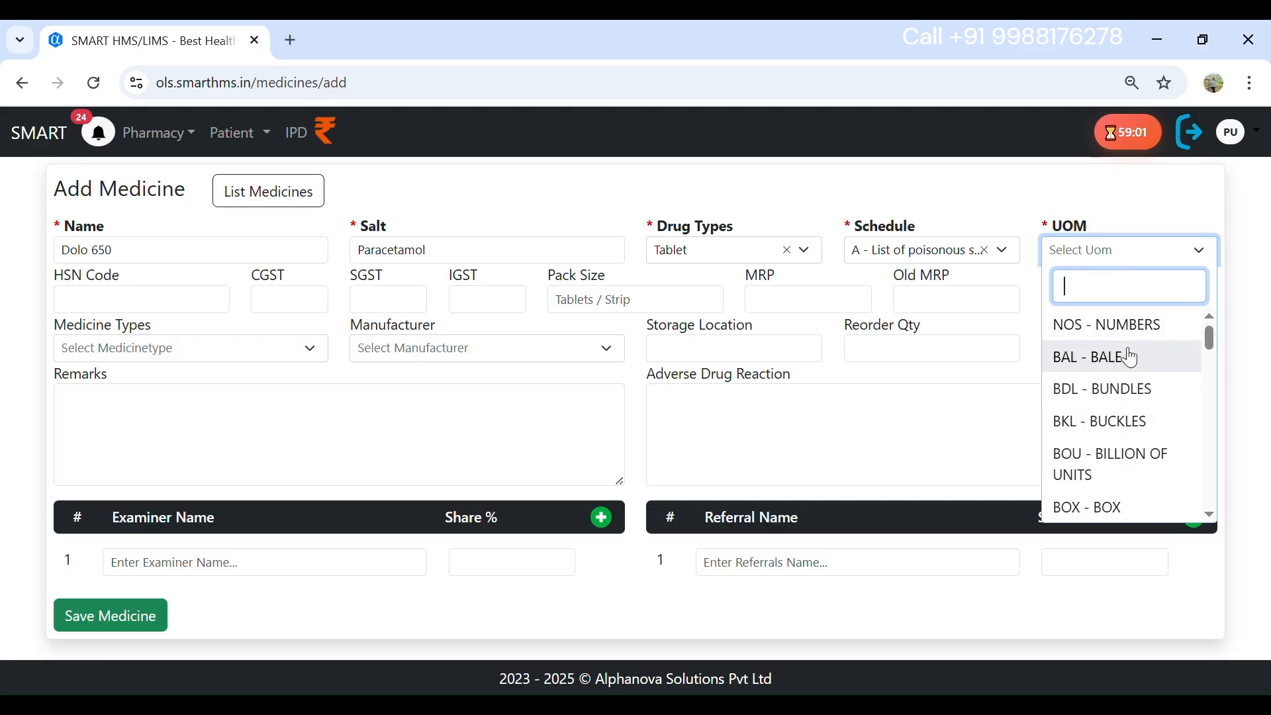
{"action": "left_click", "coordinate": [1120, 331]}
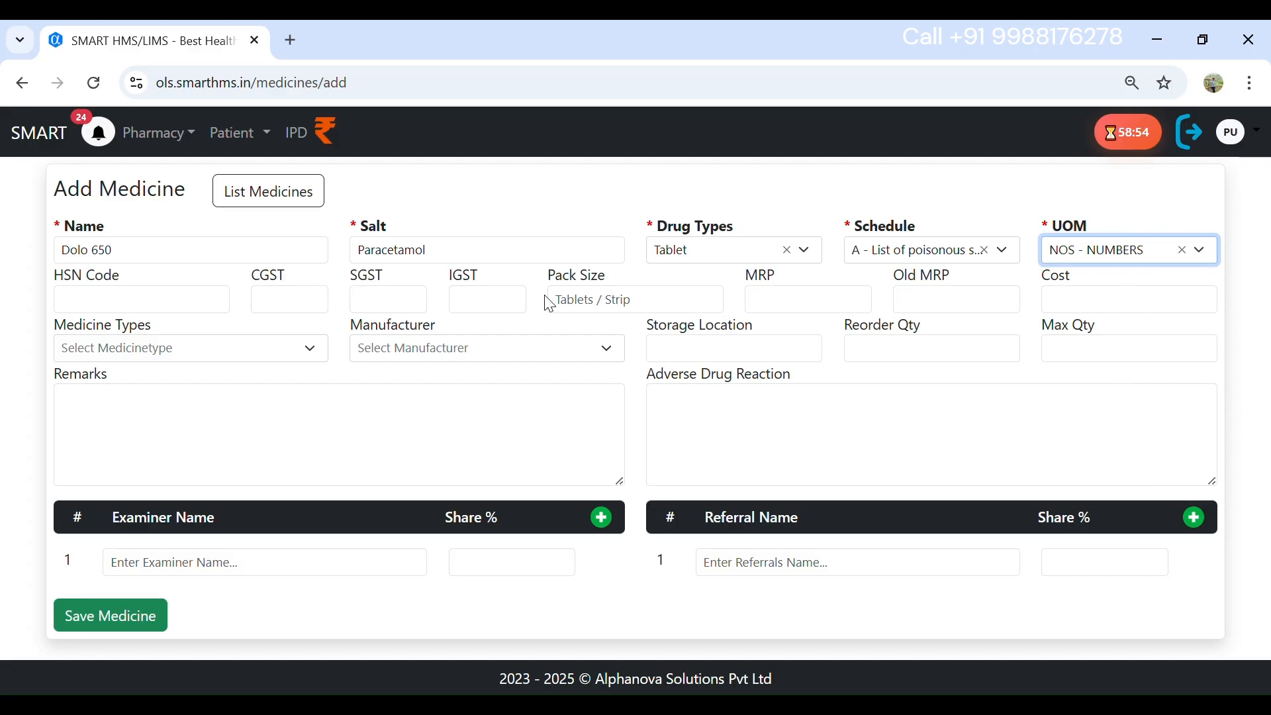
Look through the available medicine types and manufacturers without choosing any
{"action": "left_click", "coordinate": [230, 358]}
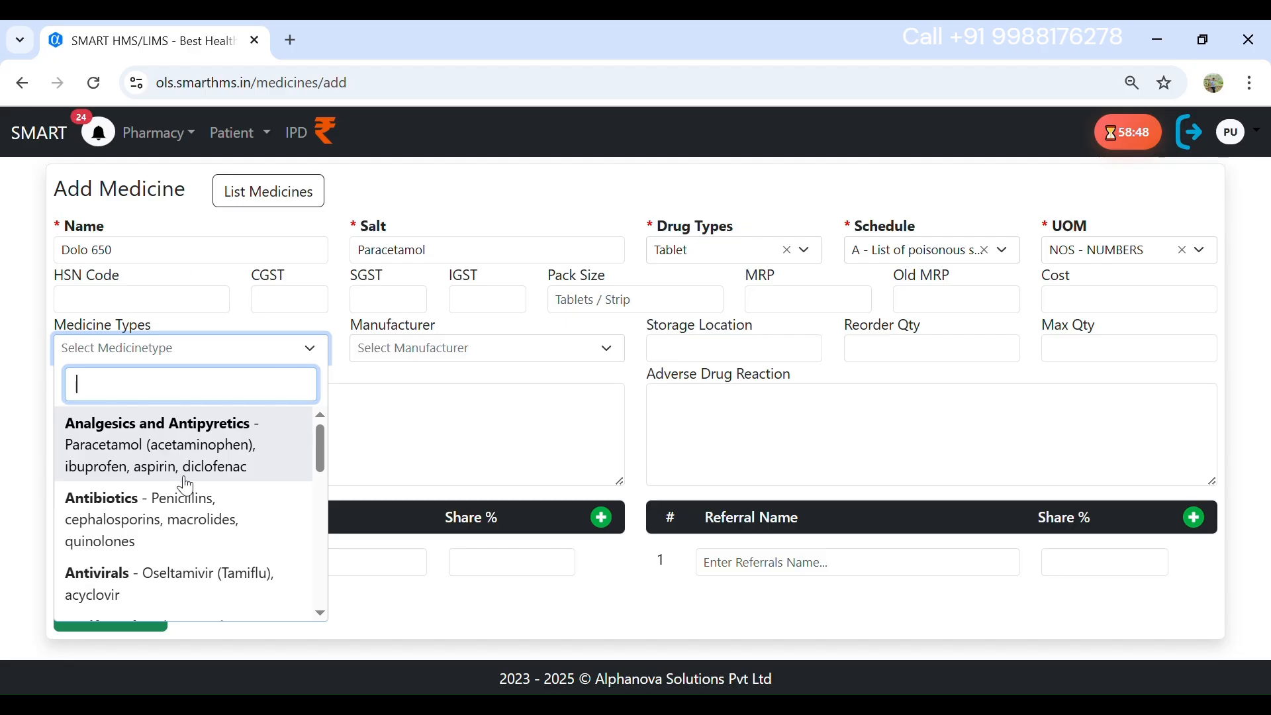
{"action": "scroll", "coordinate": [186, 487], "scroll_direction": "down", "scroll_amount": 9}
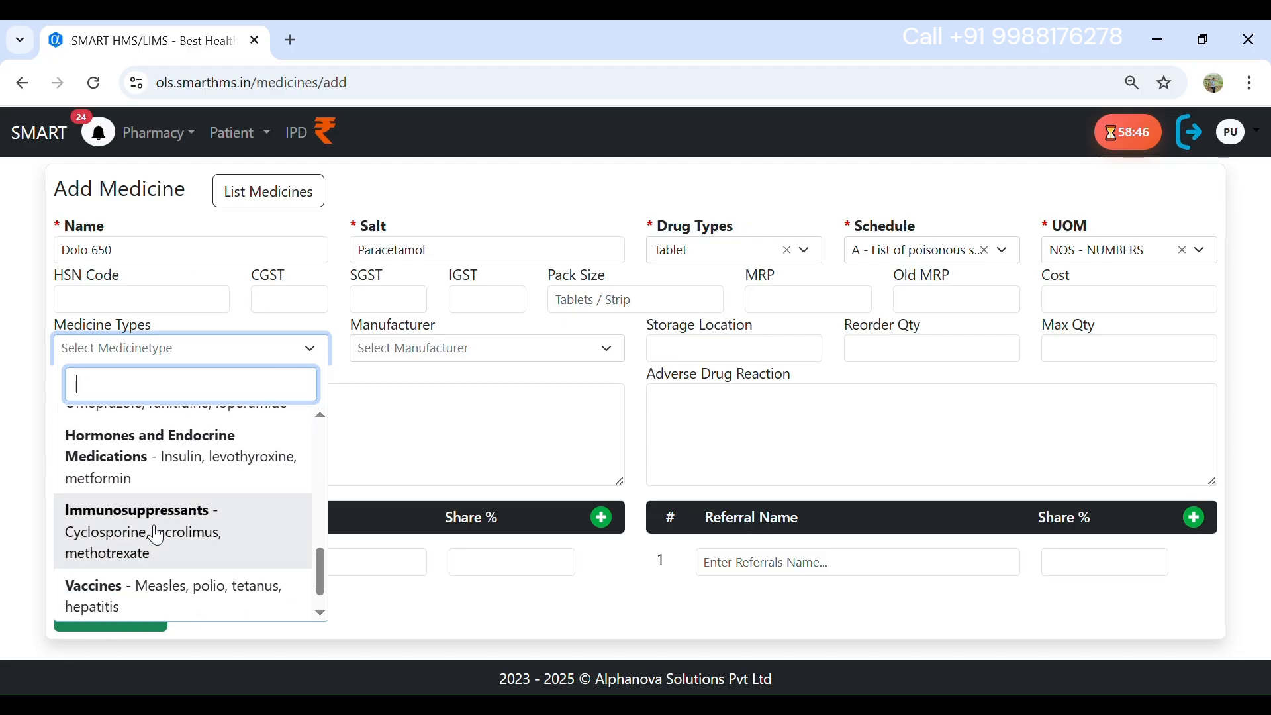
{"action": "left_click", "coordinate": [369, 417]}
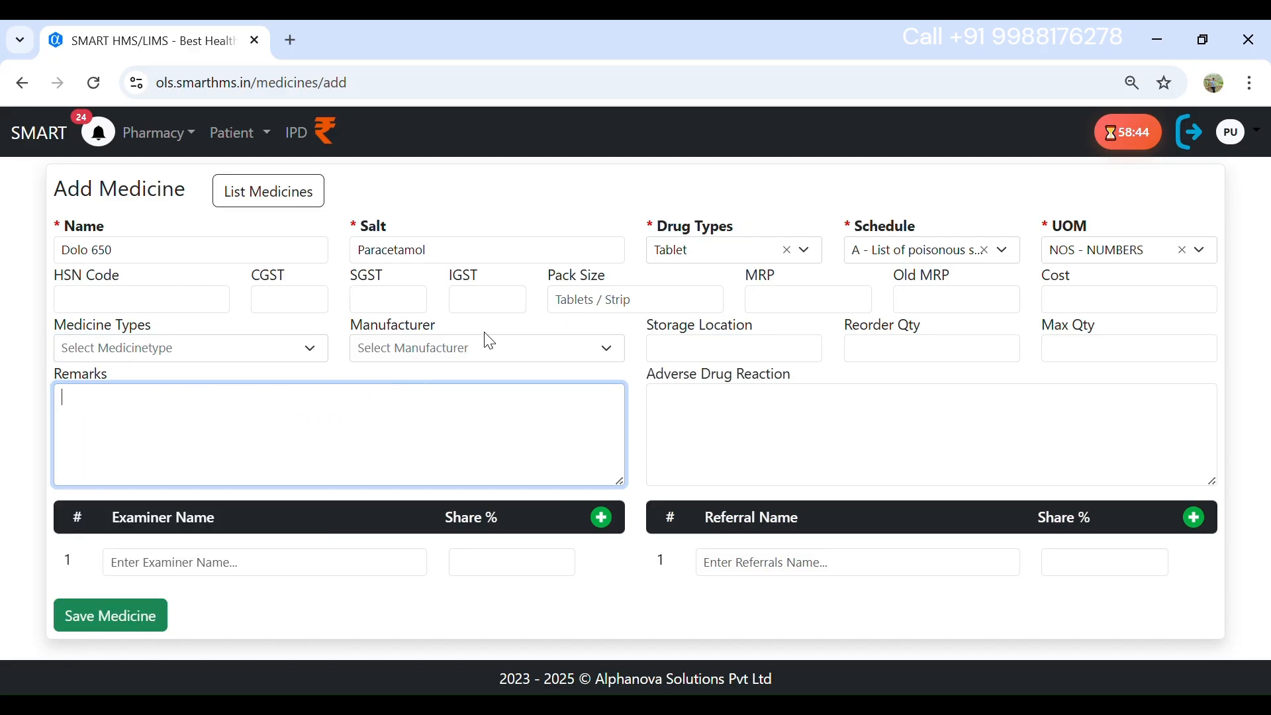
{"action": "left_click", "coordinate": [491, 331]}
{"action": "left_click", "coordinate": [455, 351]}
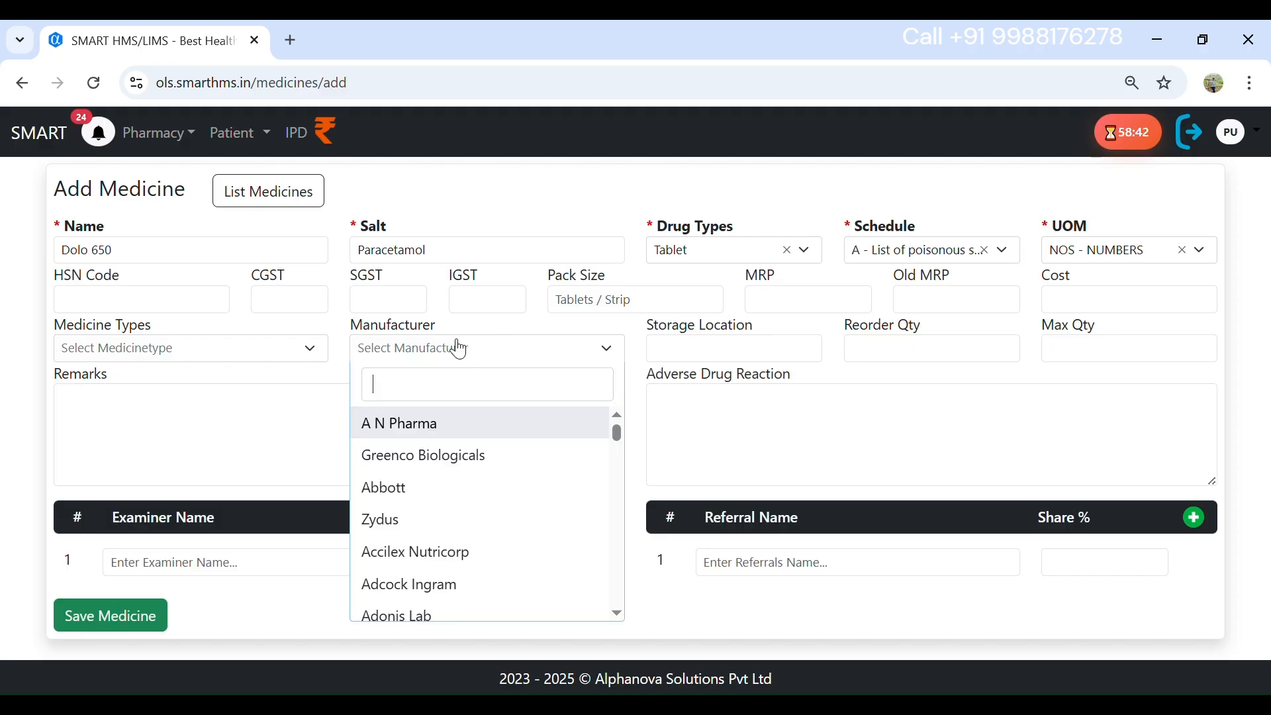
{"action": "scroll", "coordinate": [478, 593], "scroll_direction": "down", "scroll_amount": 8}
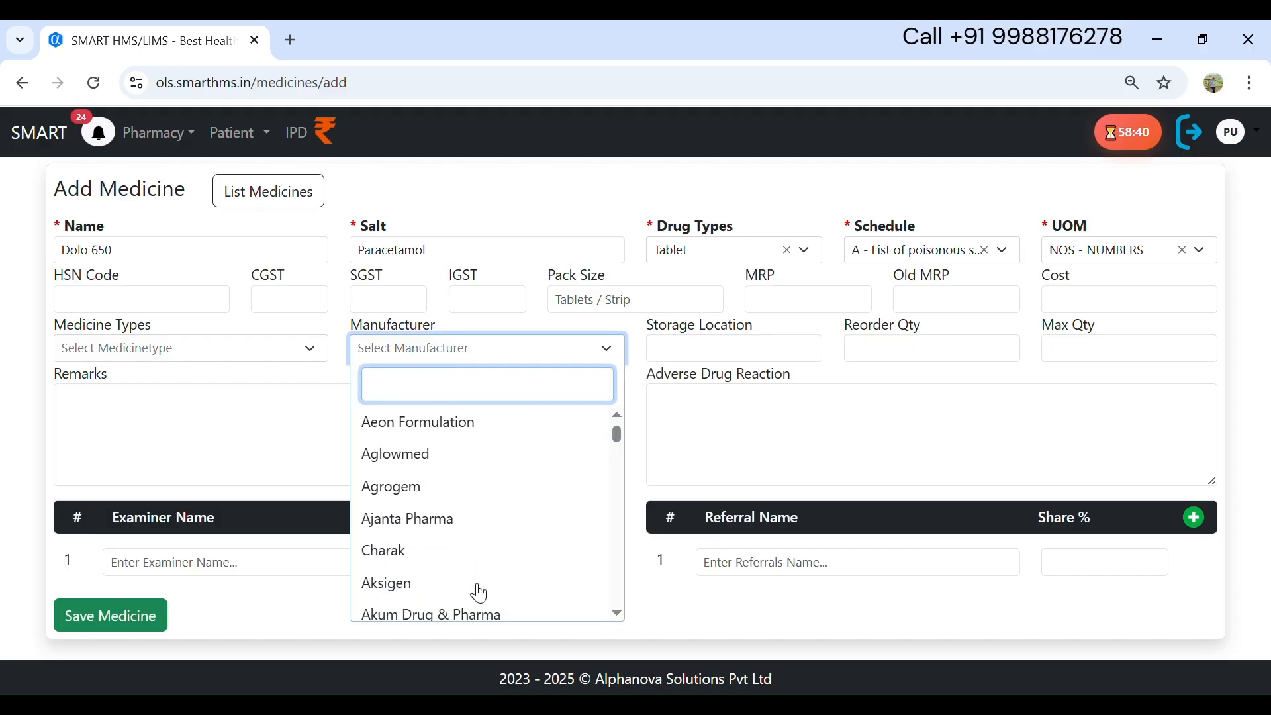
{"action": "scroll", "coordinate": [476, 594], "scroll_direction": "up", "scroll_amount": 1}
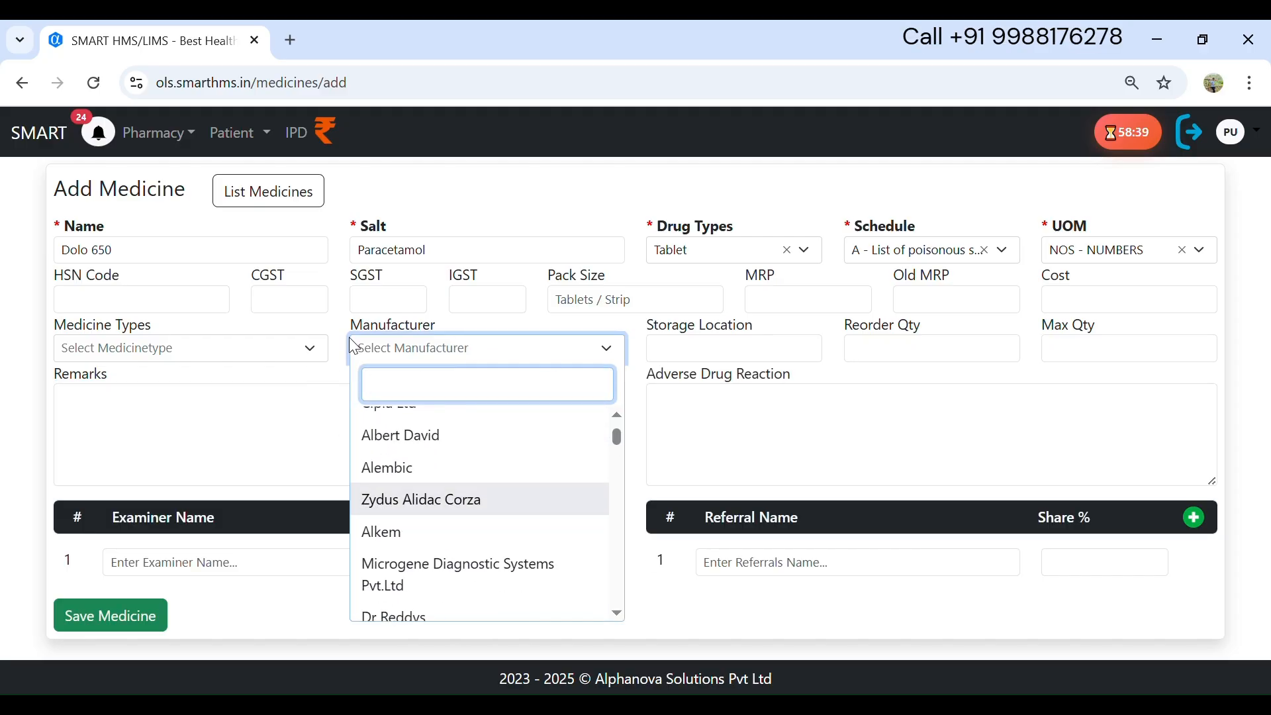
{"action": "left_click", "coordinate": [506, 320]}
Set the reorder quantity to 500 and the maximum quantity to 1500, and save the medicine
{"action": "left_click", "coordinate": [936, 363]}
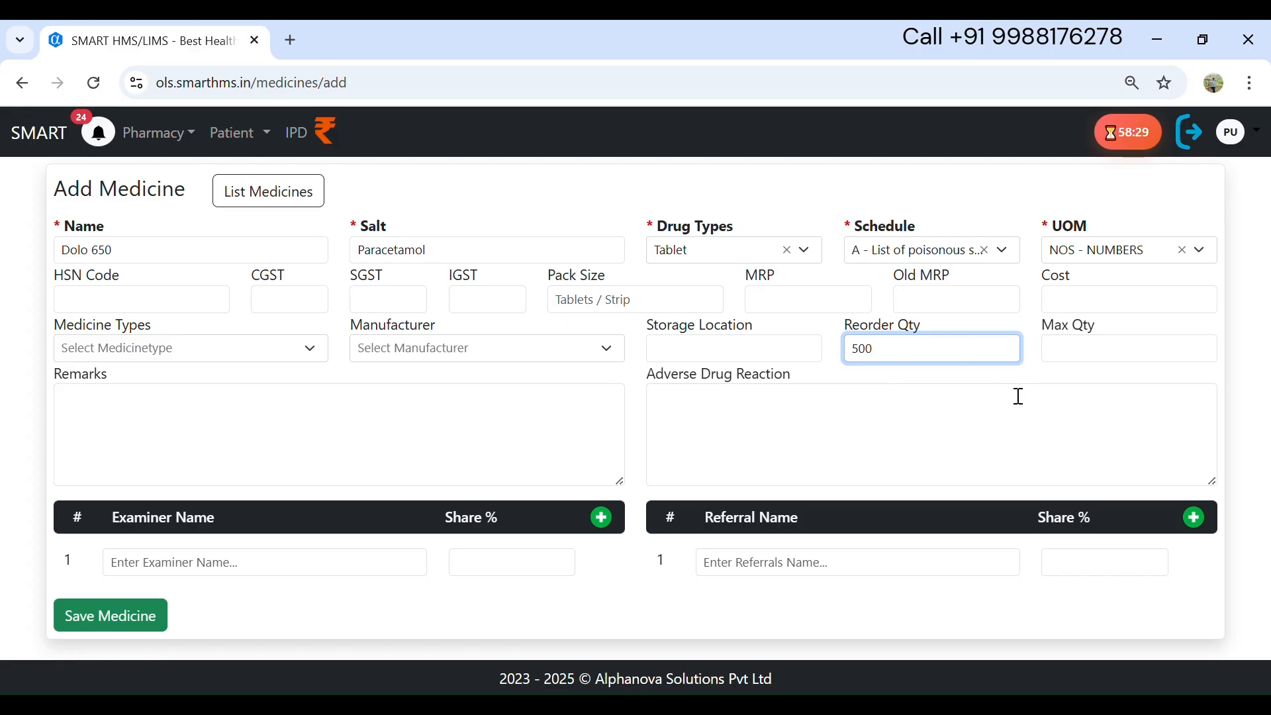
{"action": "left_click", "coordinate": [1095, 360]}
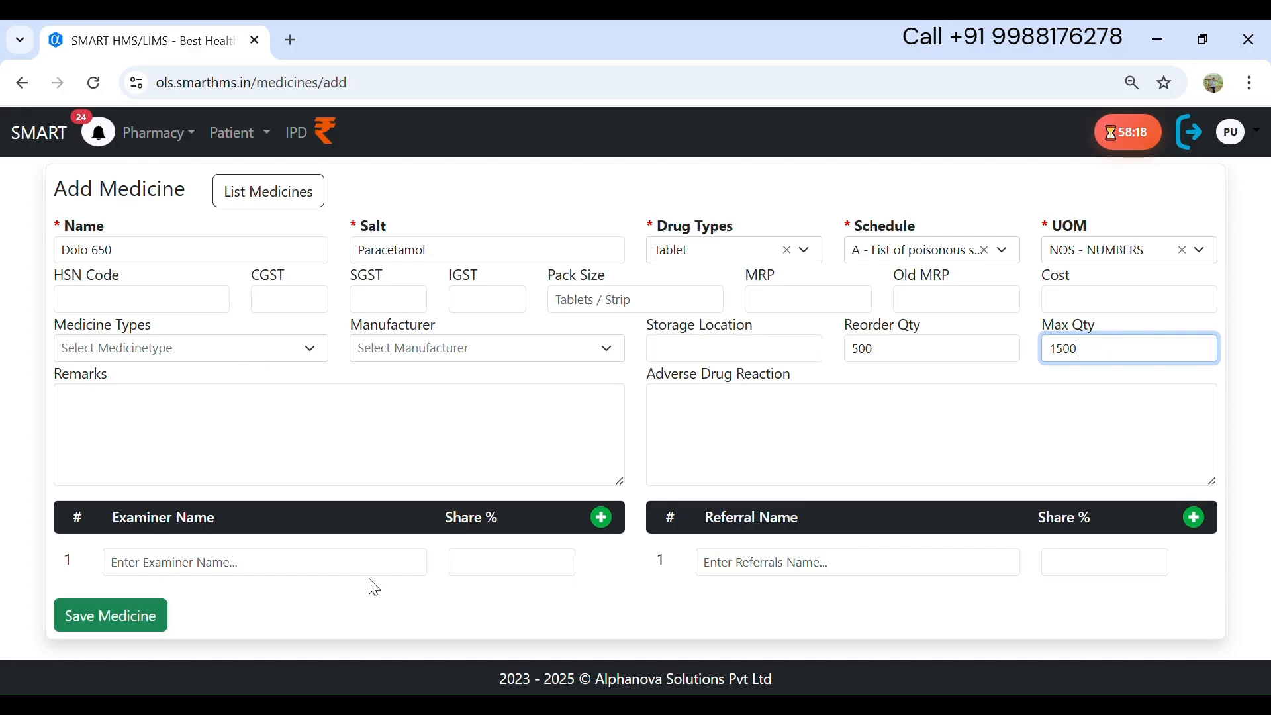
{"action": "left_click", "coordinate": [145, 616]}
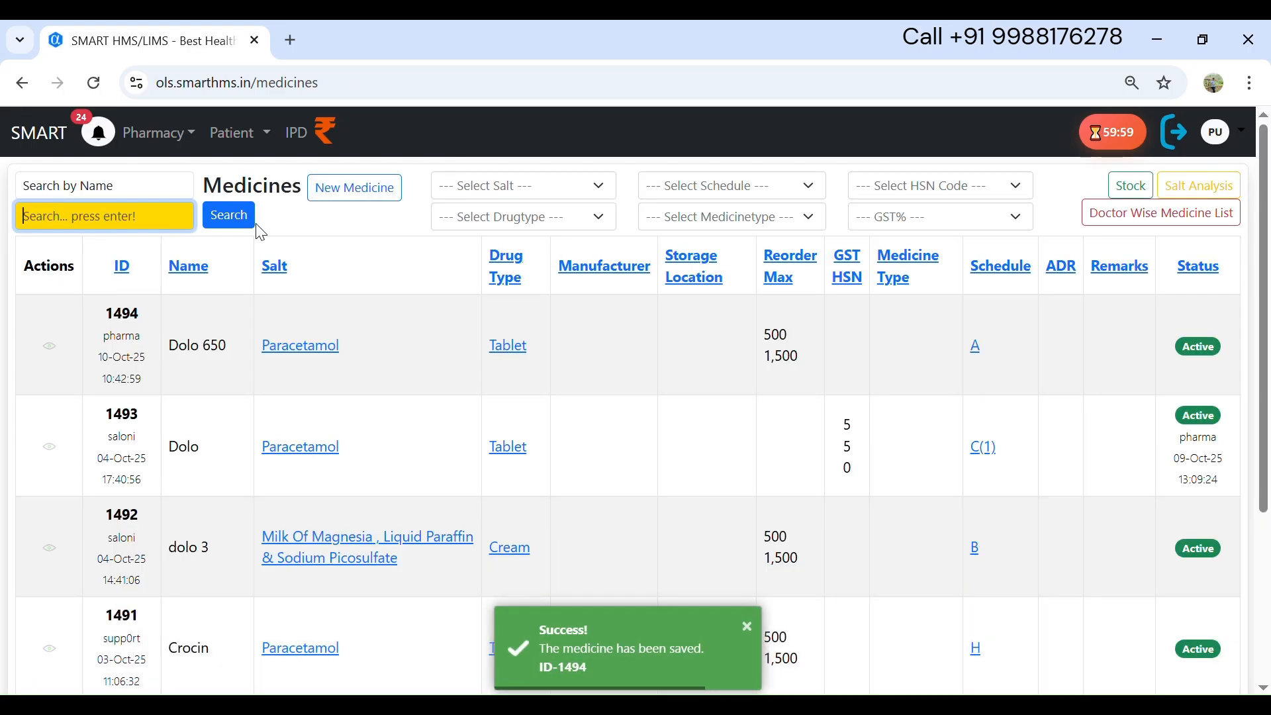
Return to the home dashboard with the module tiles
{"action": "left_click", "coordinate": [38, 132]}
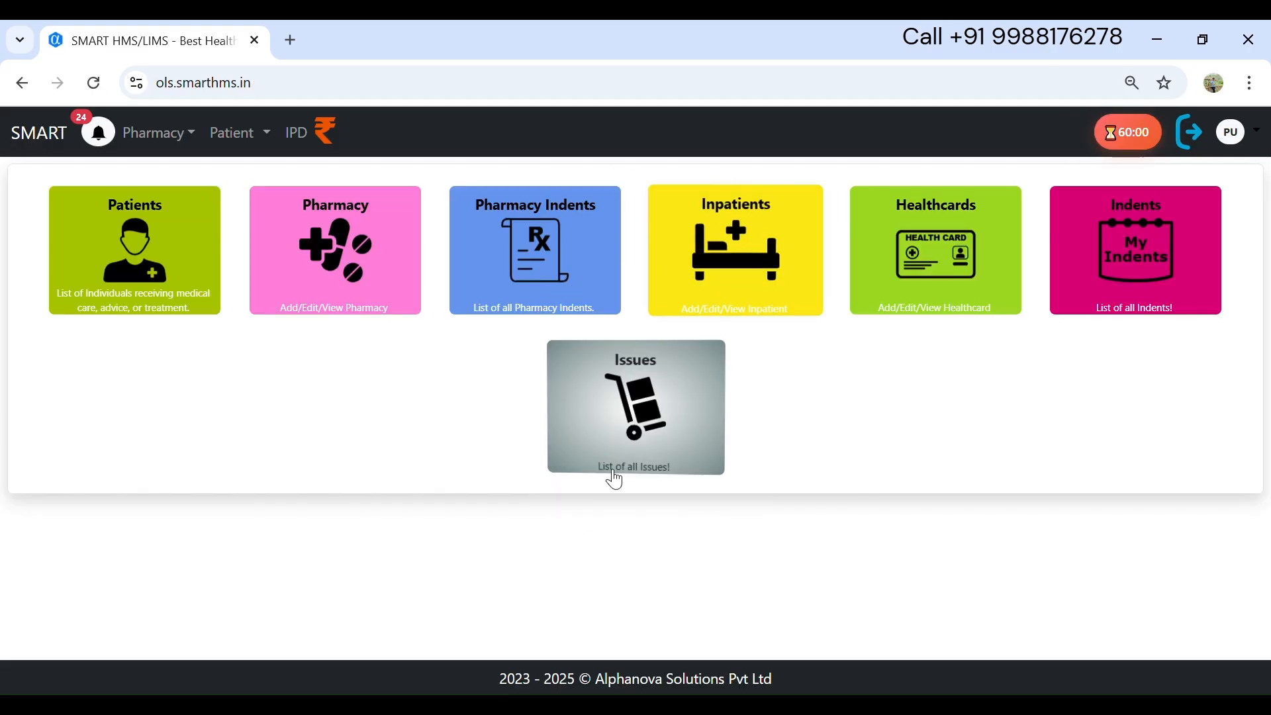